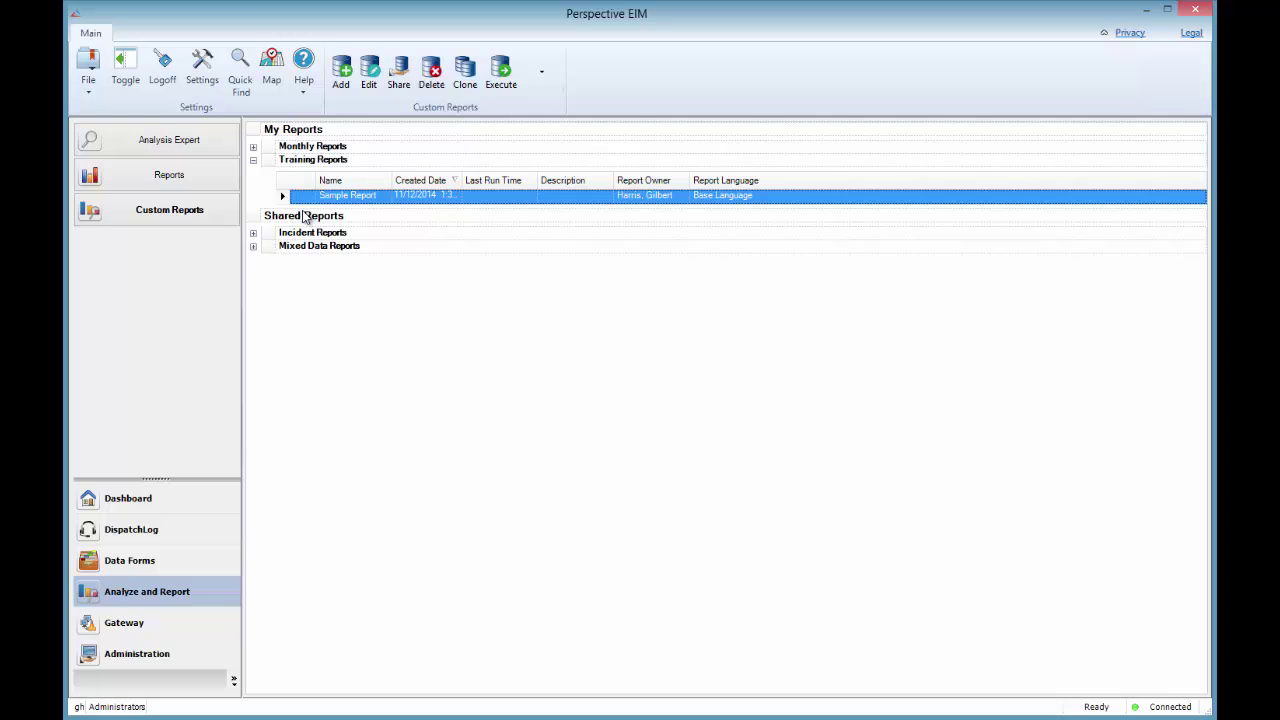
# Open Sample Report from Training Reports in the Edit Report dialog and move the dialog into view
pyautogui.click(371, 75)
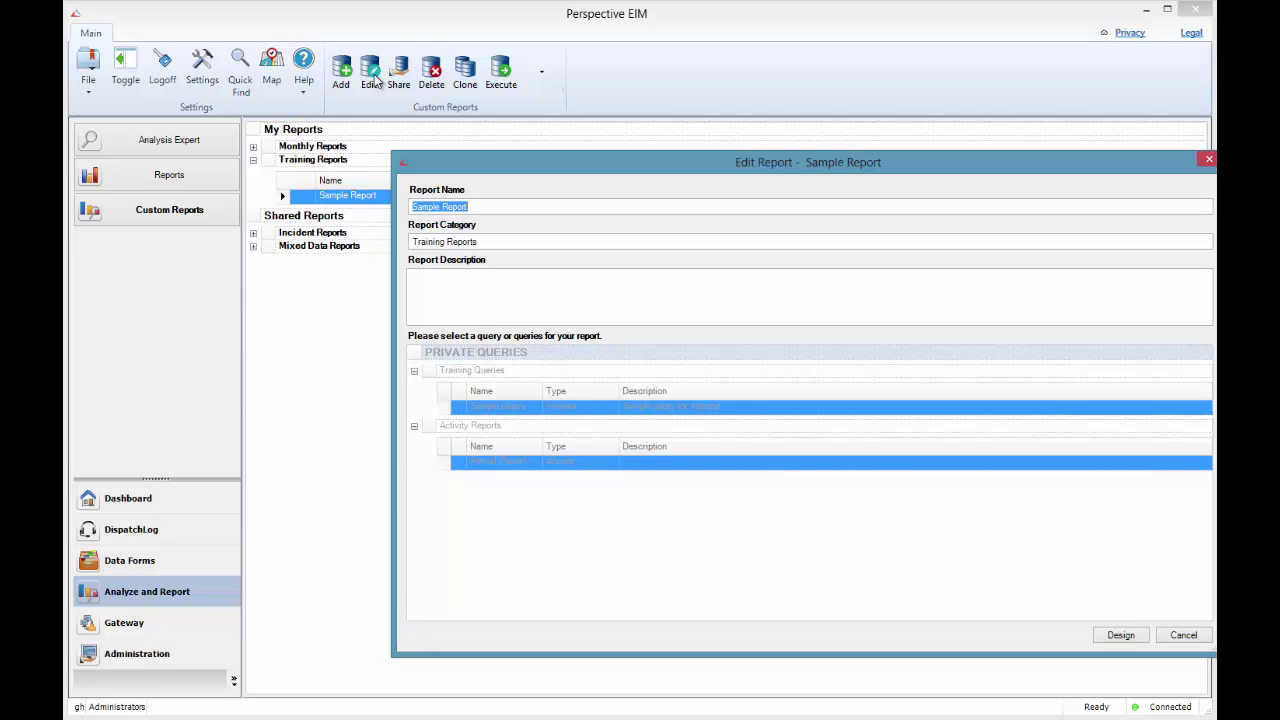
pyautogui.moveTo(762, 164); pyautogui.dragTo(647, 133)
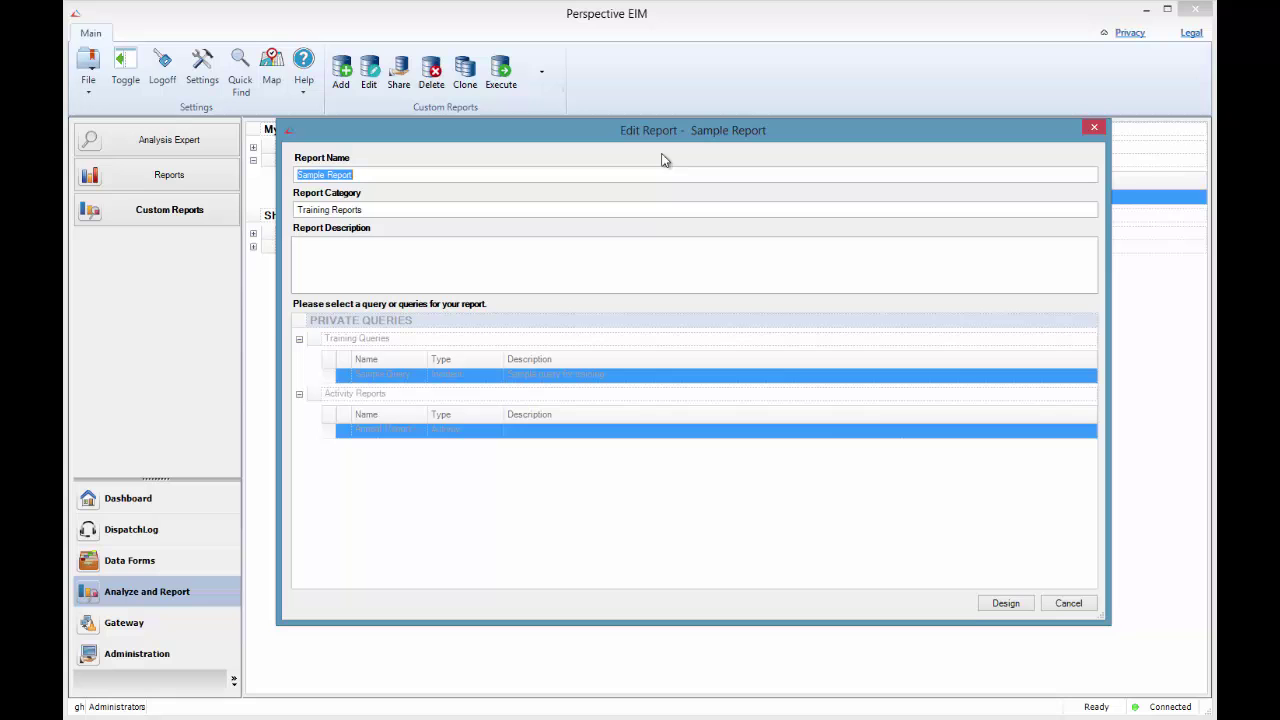
# Open Sample Report.lst in the designer's Report Structure and append a new element to its container
pyautogui.click(1006, 604)
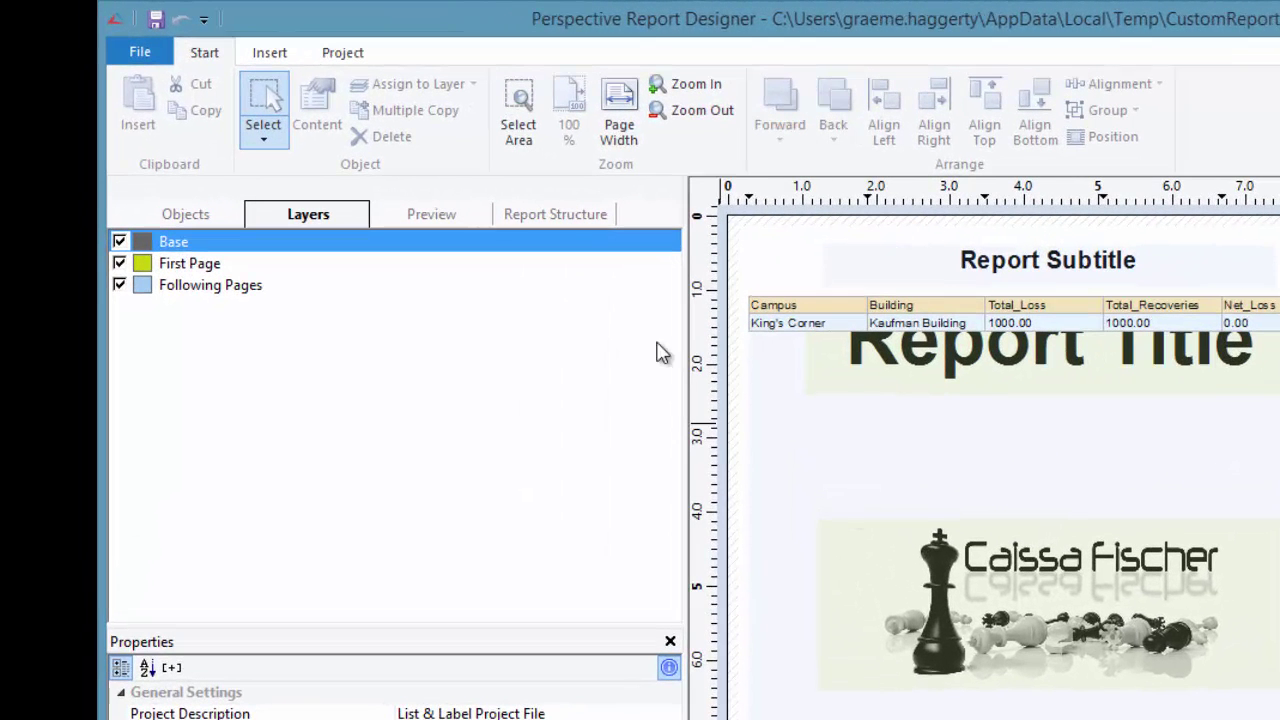
pyautogui.click(561, 224)
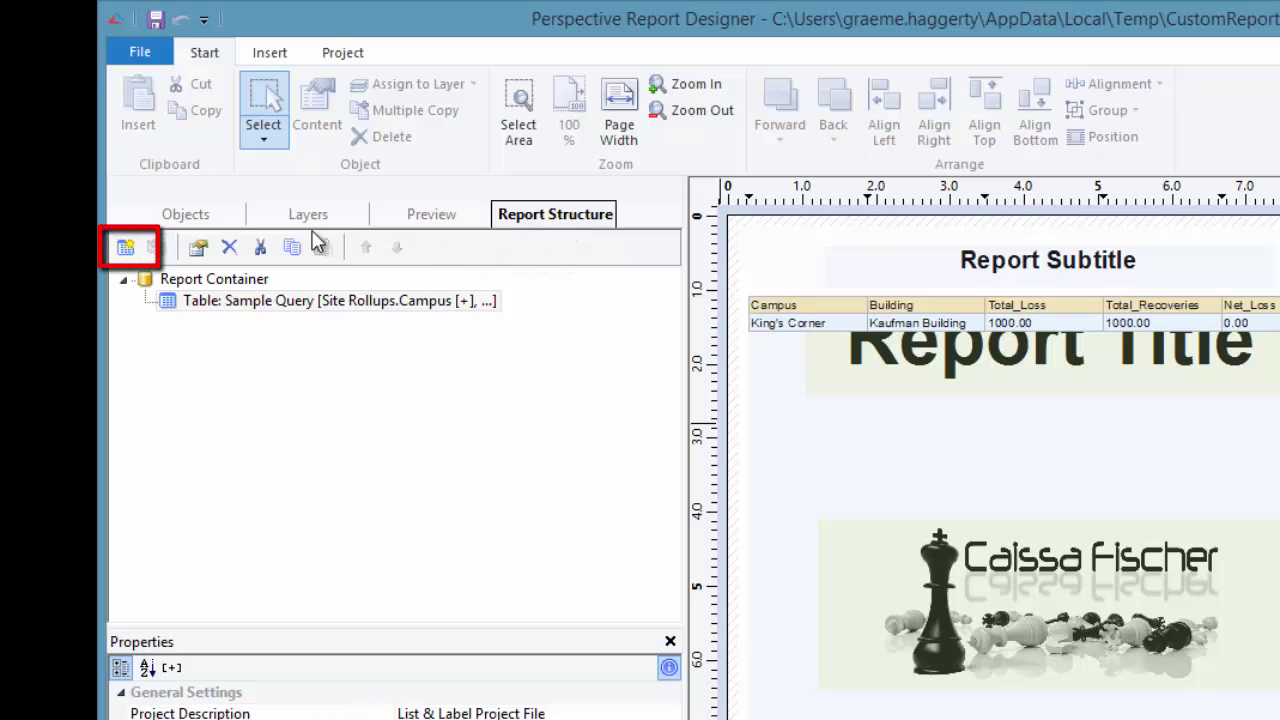
pyautogui.click(125, 247)
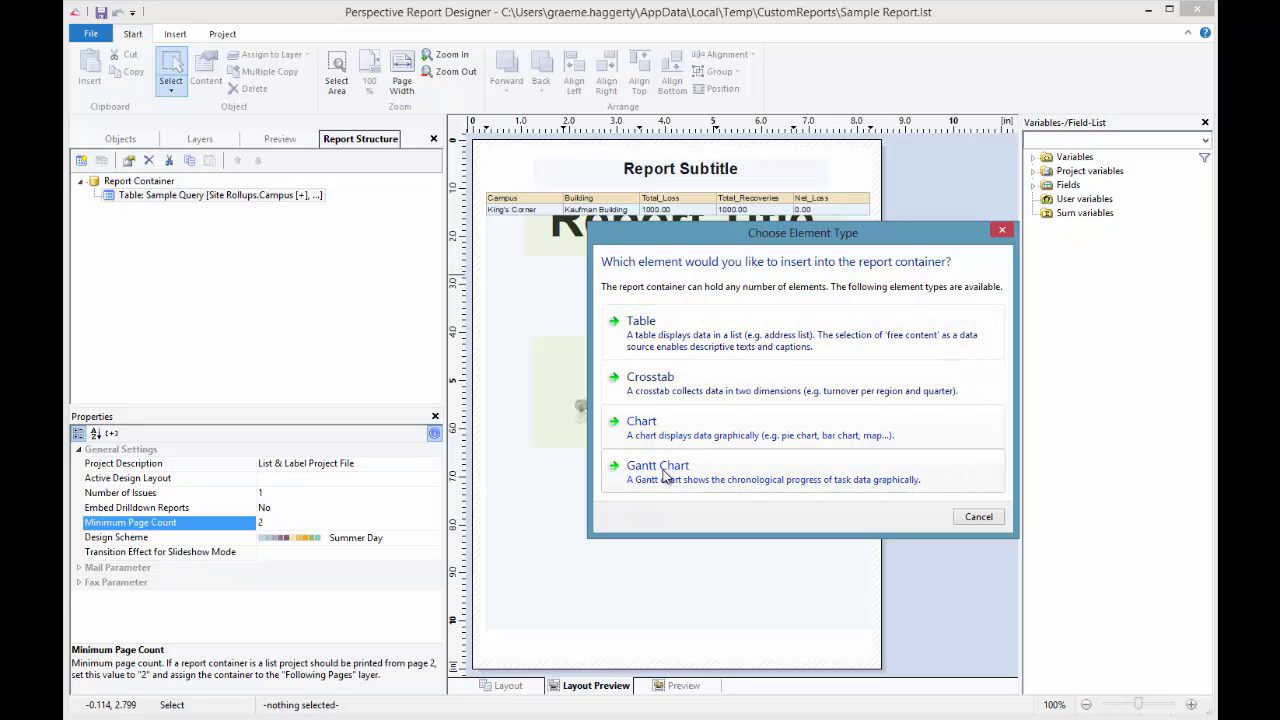
# Insert a Crosstab element using Sample Query as its source table
pyautogui.click(686, 394)
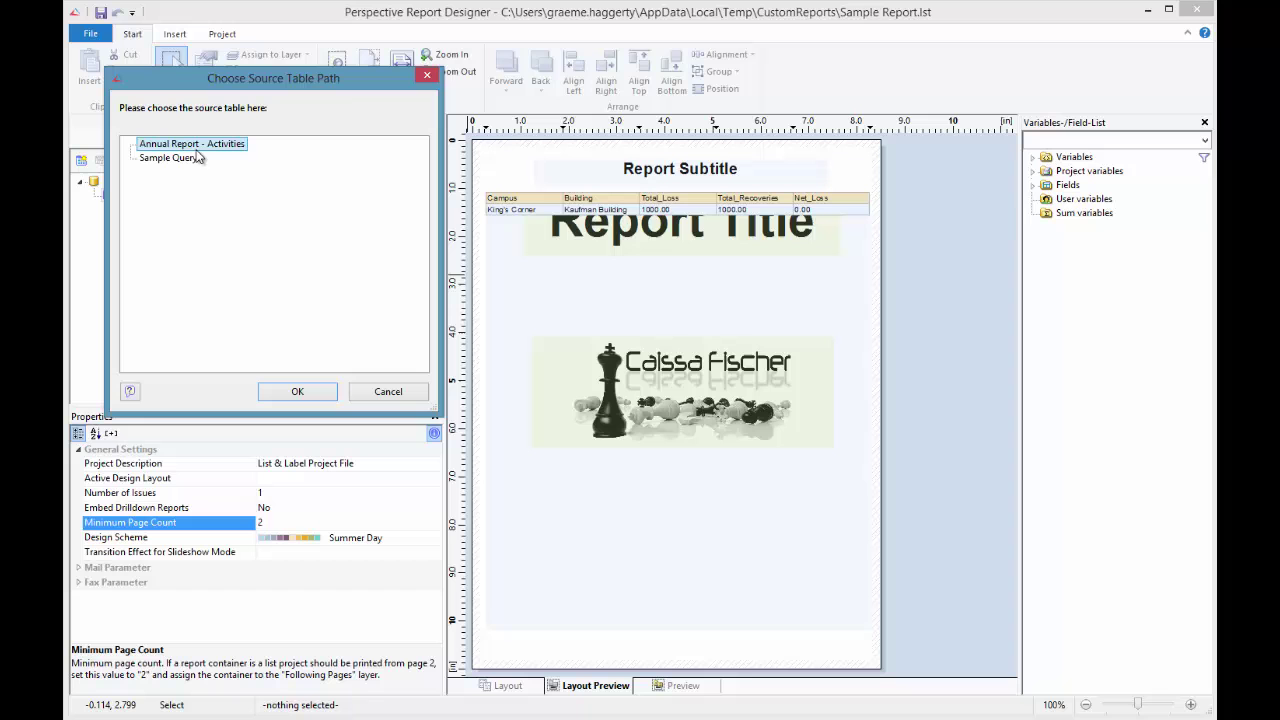
pyautogui.click(195, 163)
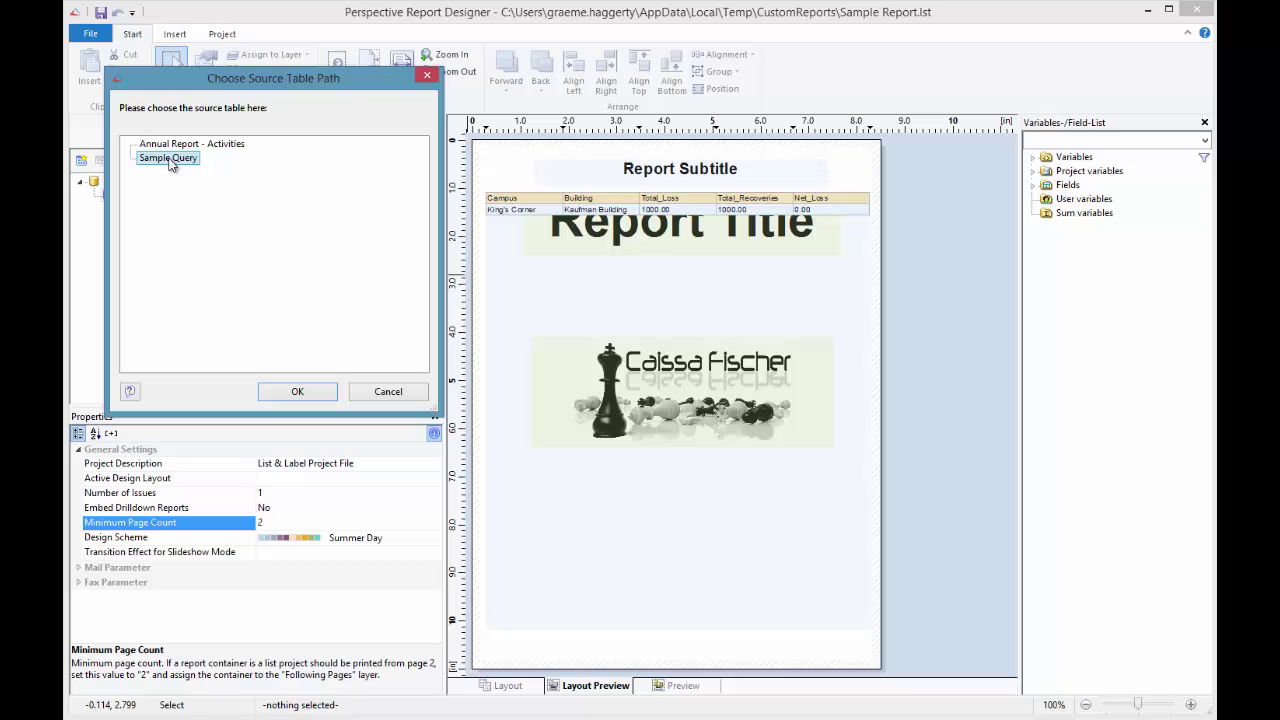
pyautogui.click(300, 392)
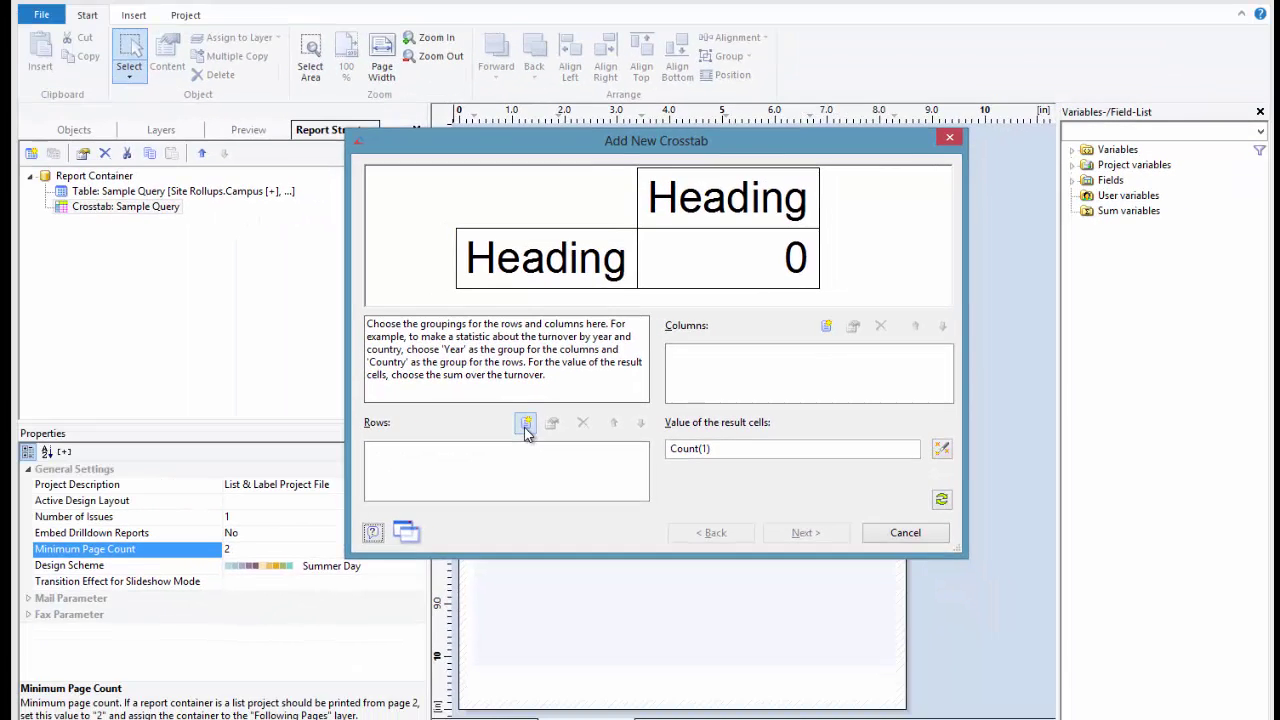
# Add a crosstab row grouping on Sample_Query.Site_Rollups.Campus
pyautogui.click(448, 471)
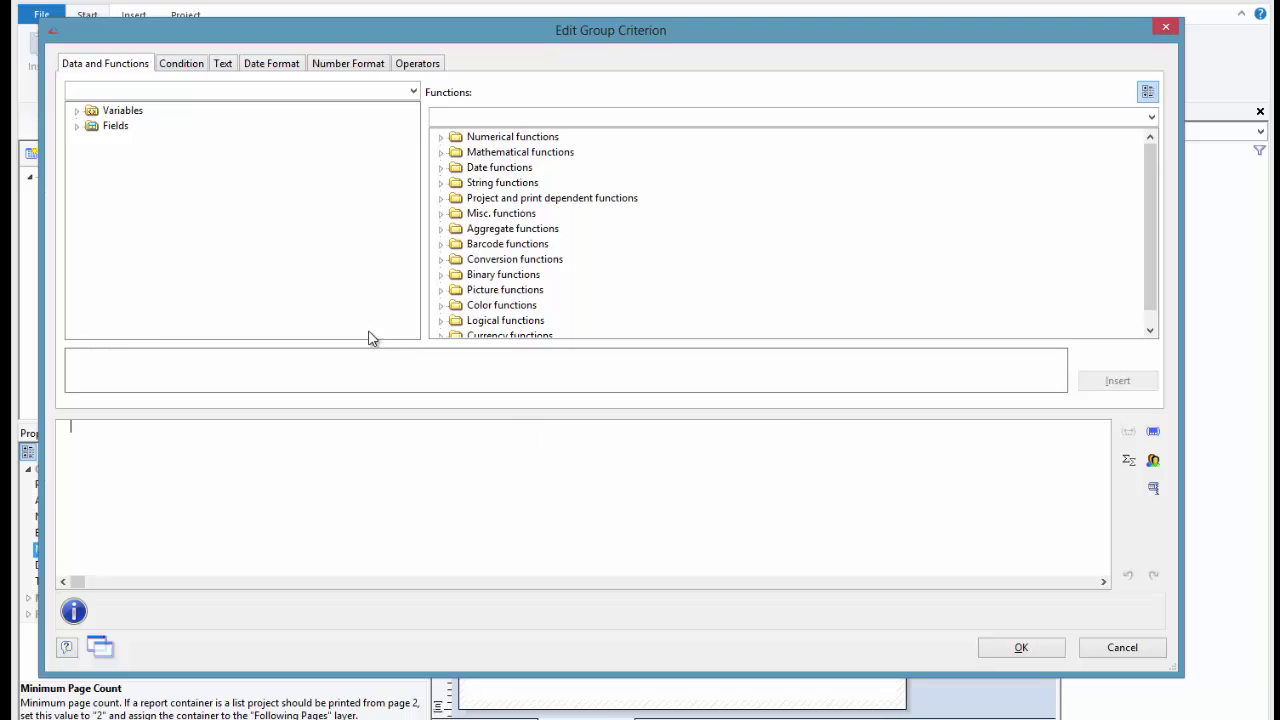
pyautogui.click(77, 126)
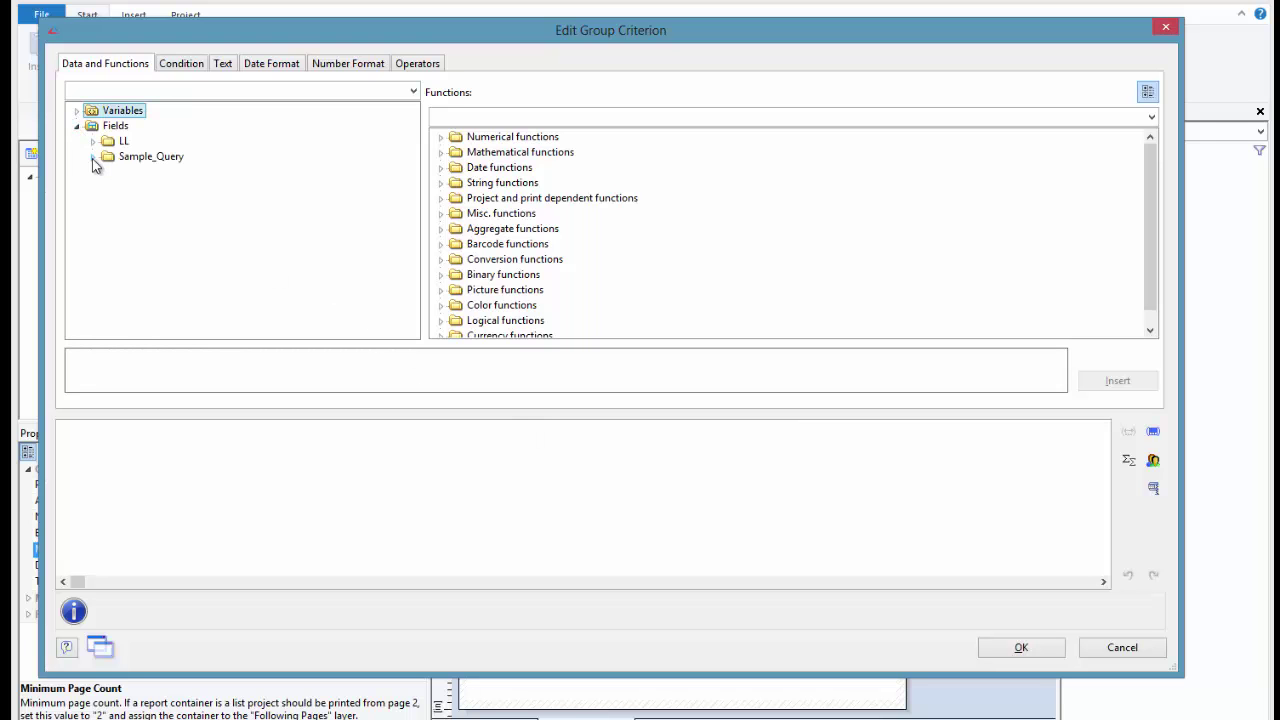
pyautogui.click(92, 157)
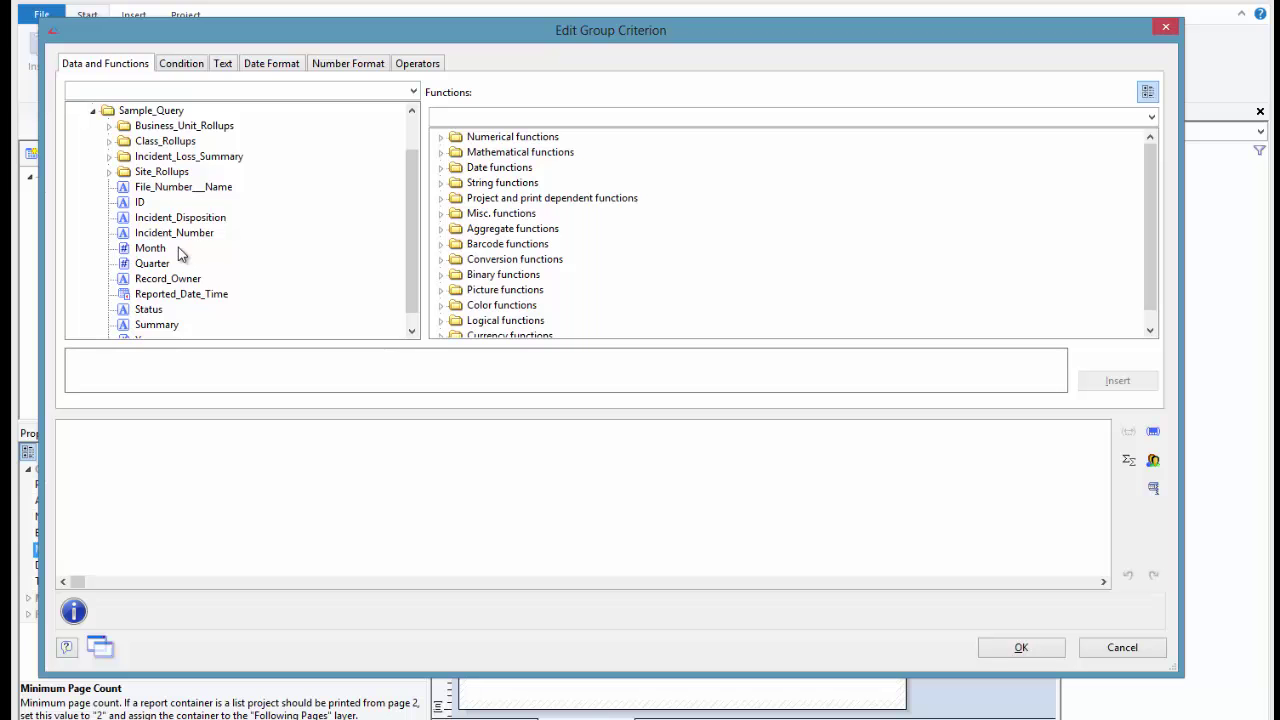
pyautogui.click(110, 171)
pyautogui.doubleClick(168, 204)
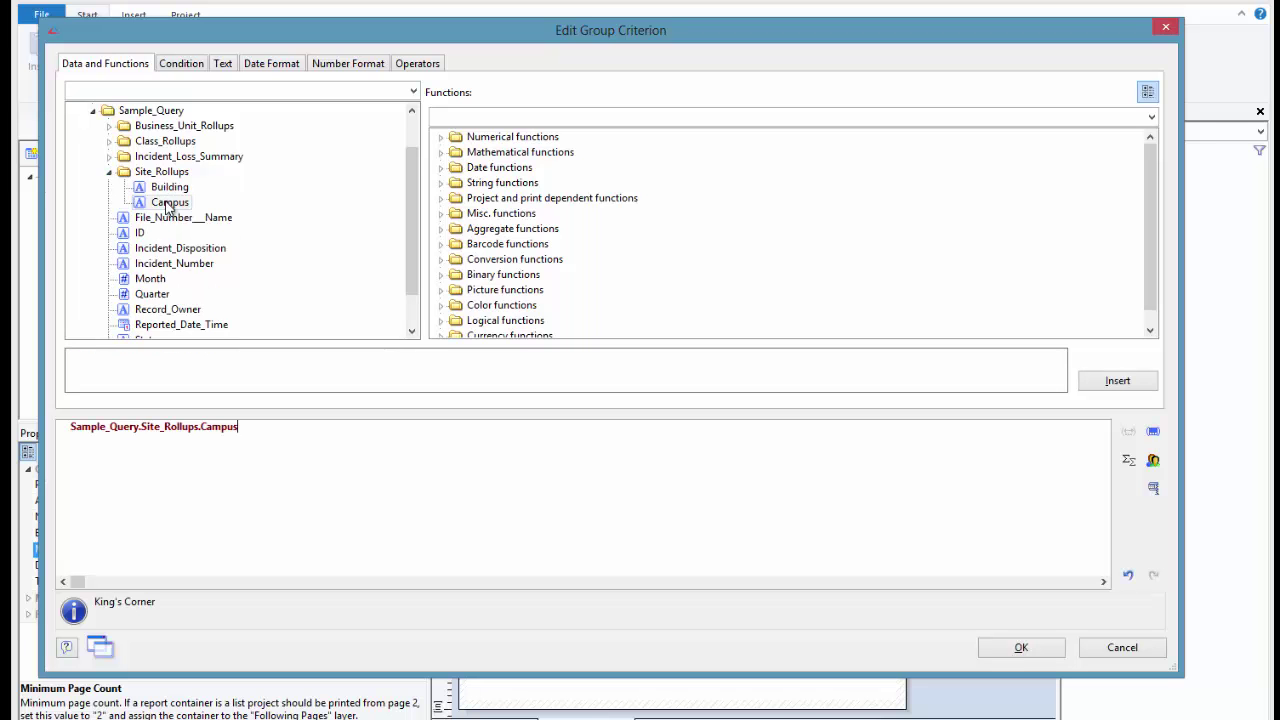
pyautogui.click(1021, 647)
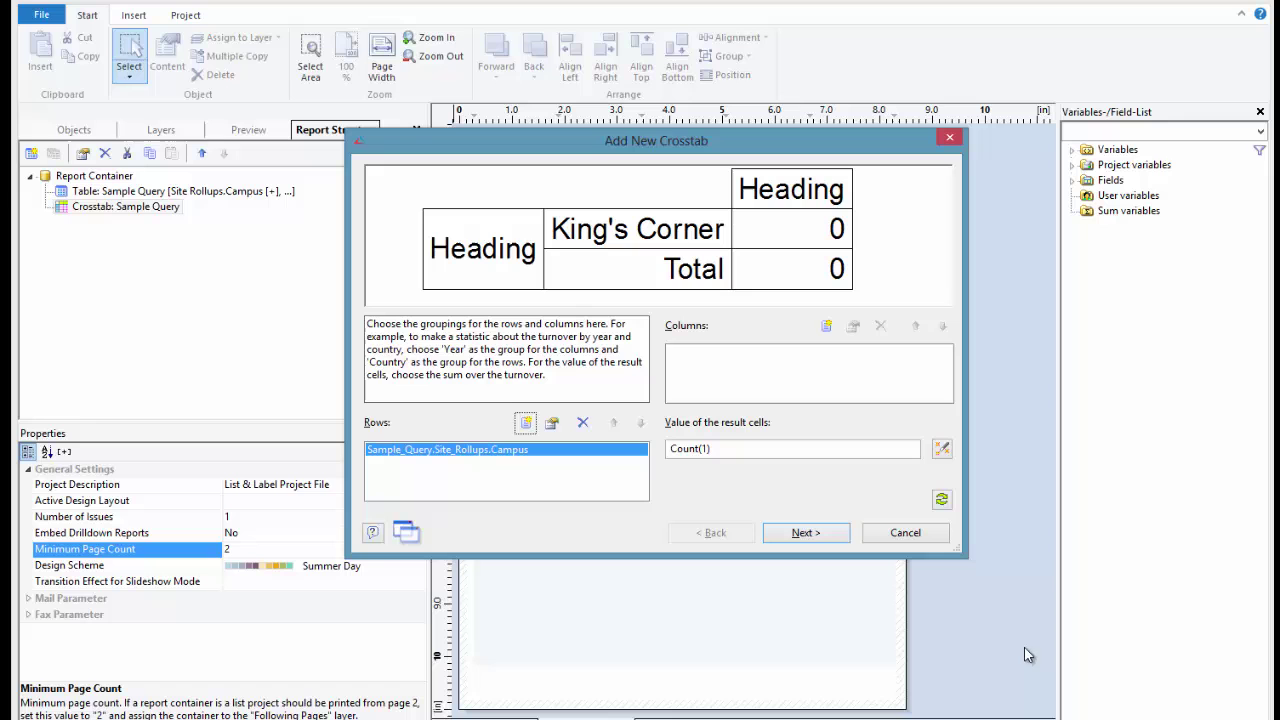
# Add column groupings Sample_Query.Class_Rollups.Class, then Sample_Query.Class_Rollups.Category
pyautogui.click(826, 326)
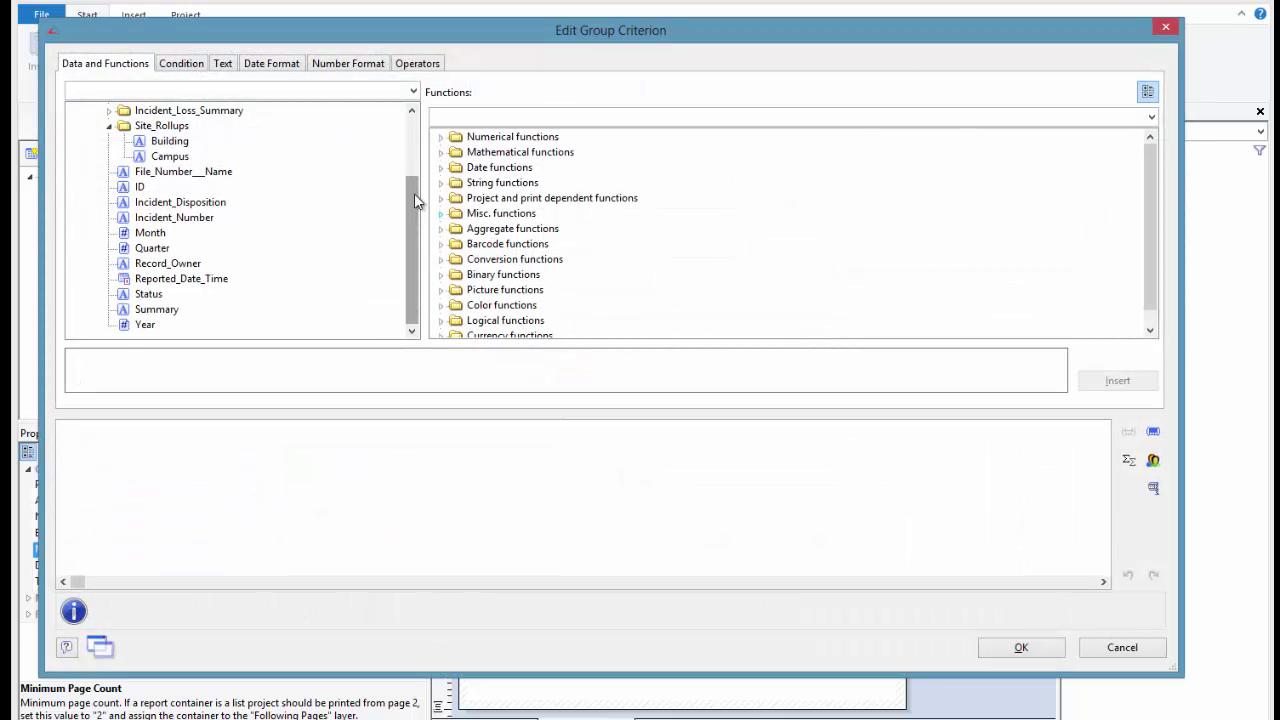
pyautogui.moveTo(414, 193); pyautogui.dragTo(422, 157)
pyautogui.click(109, 172)
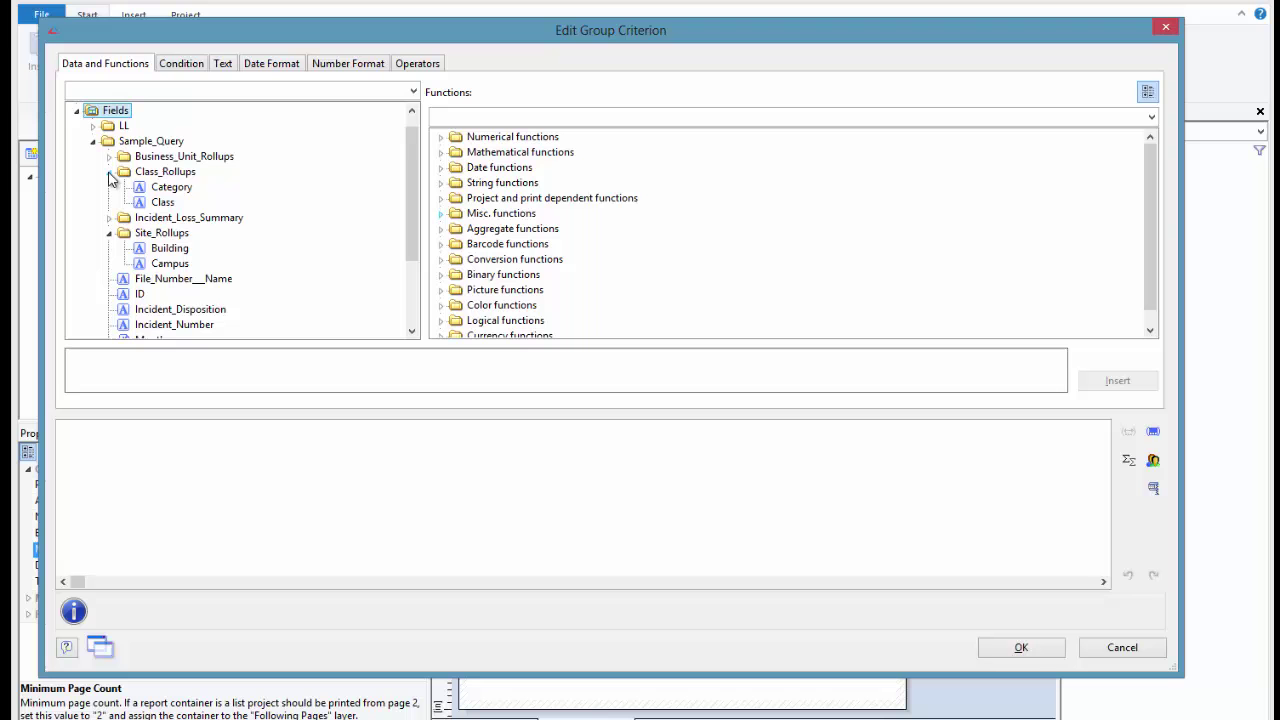
pyautogui.doubleClick(150, 203)
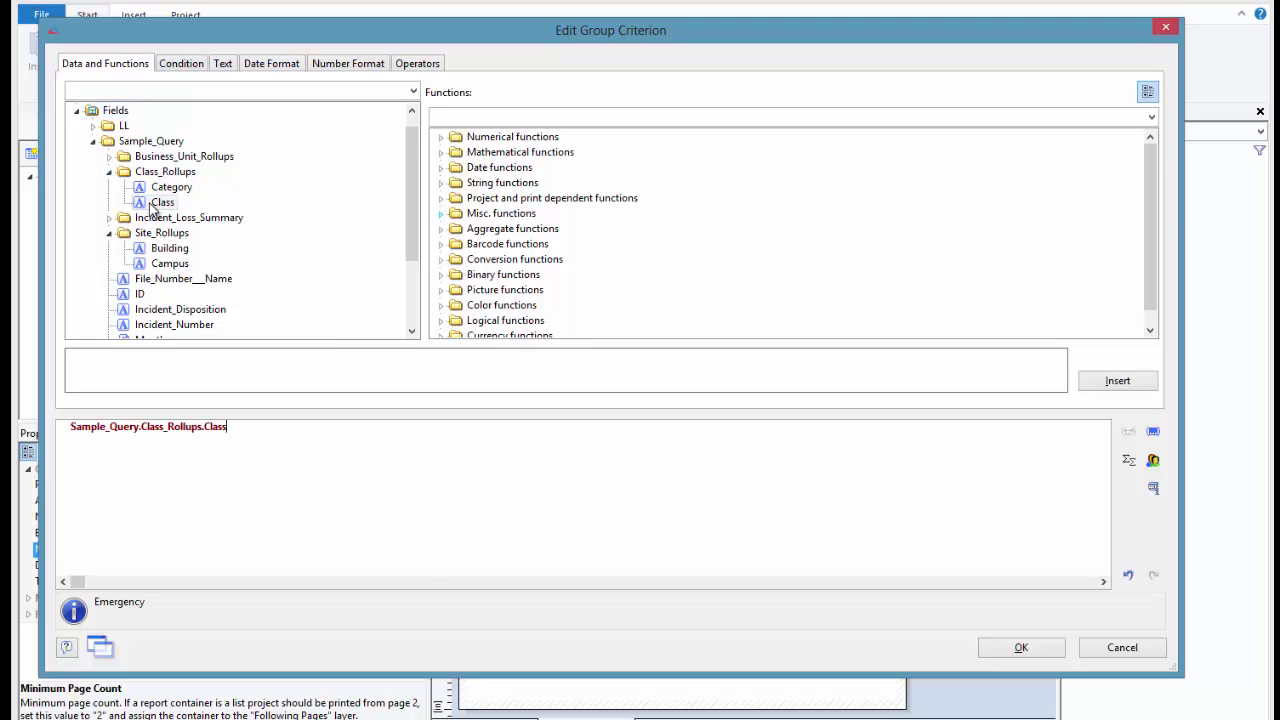
pyautogui.click(1033, 652)
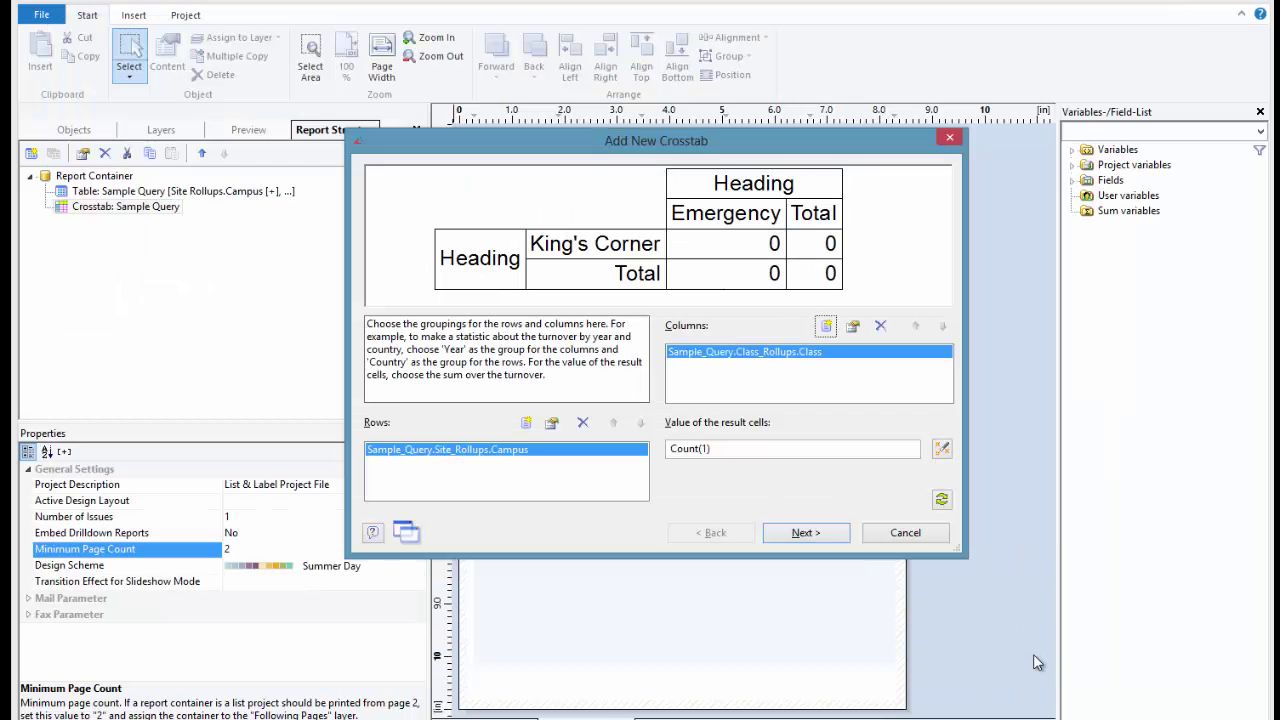
pyautogui.click(826, 328)
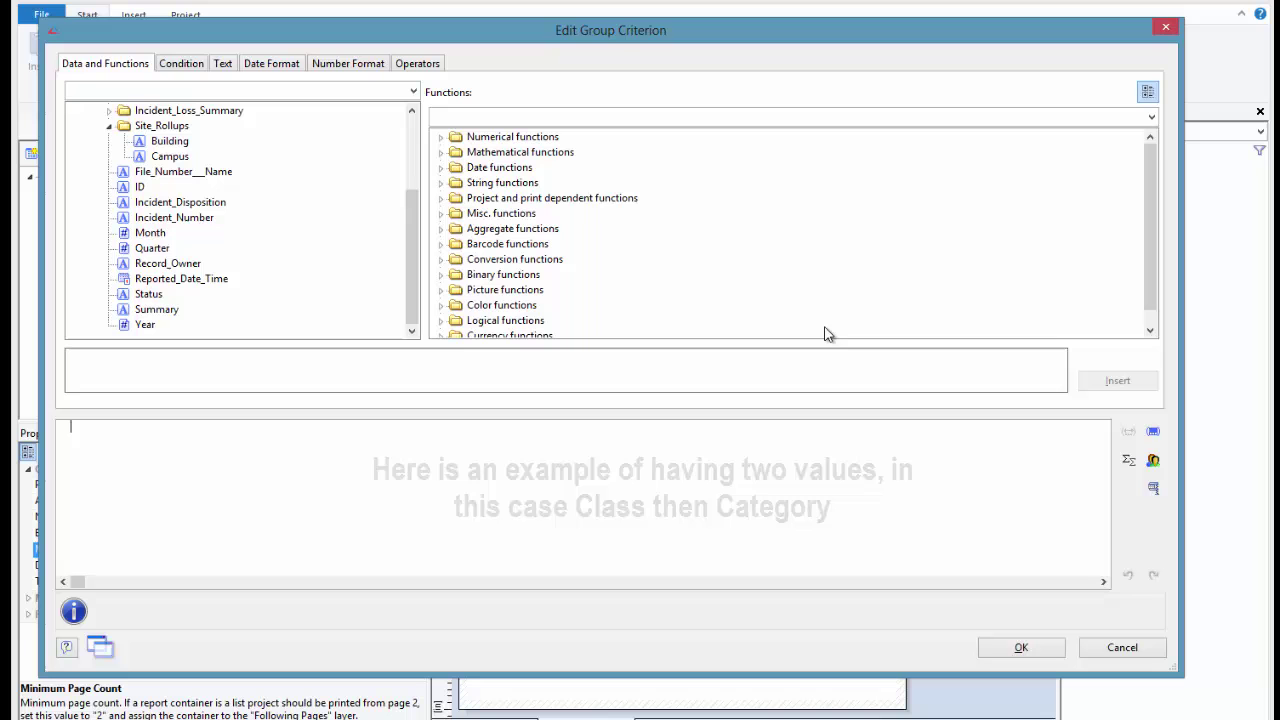
pyautogui.moveTo(413, 205); pyautogui.dragTo(413, 155)
pyautogui.doubleClick(170, 157)
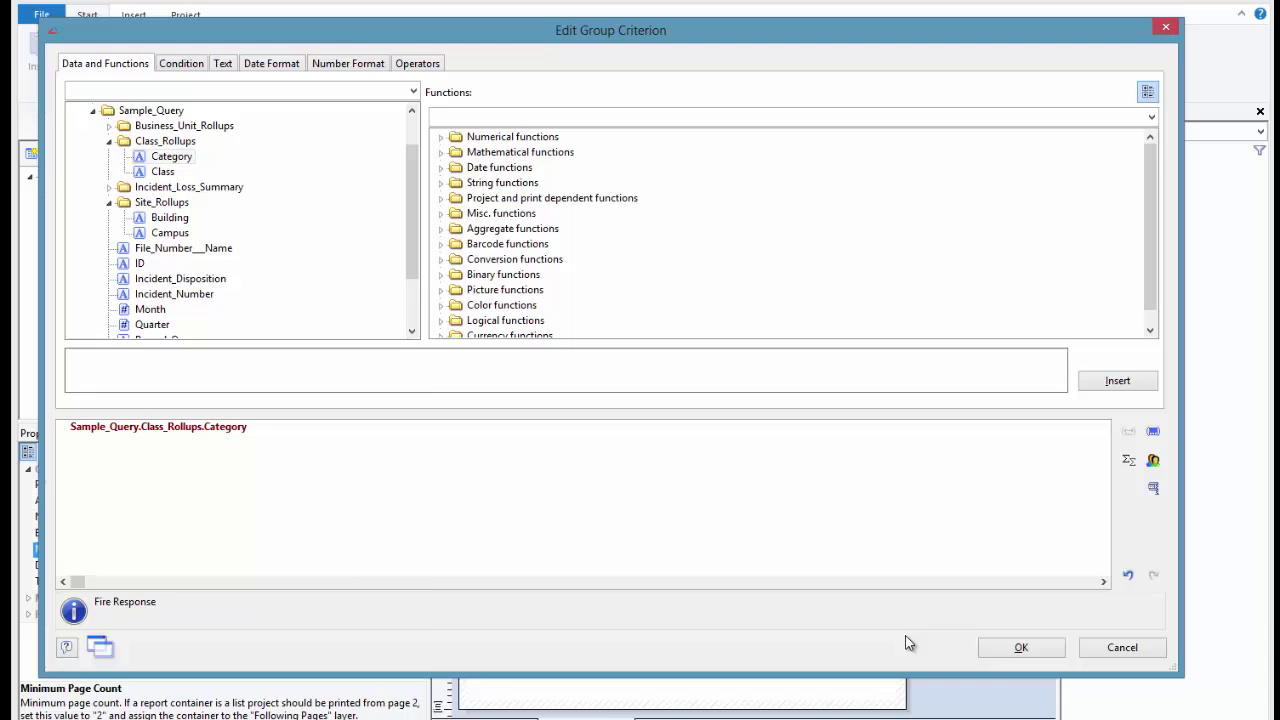
pyautogui.click(1020, 648)
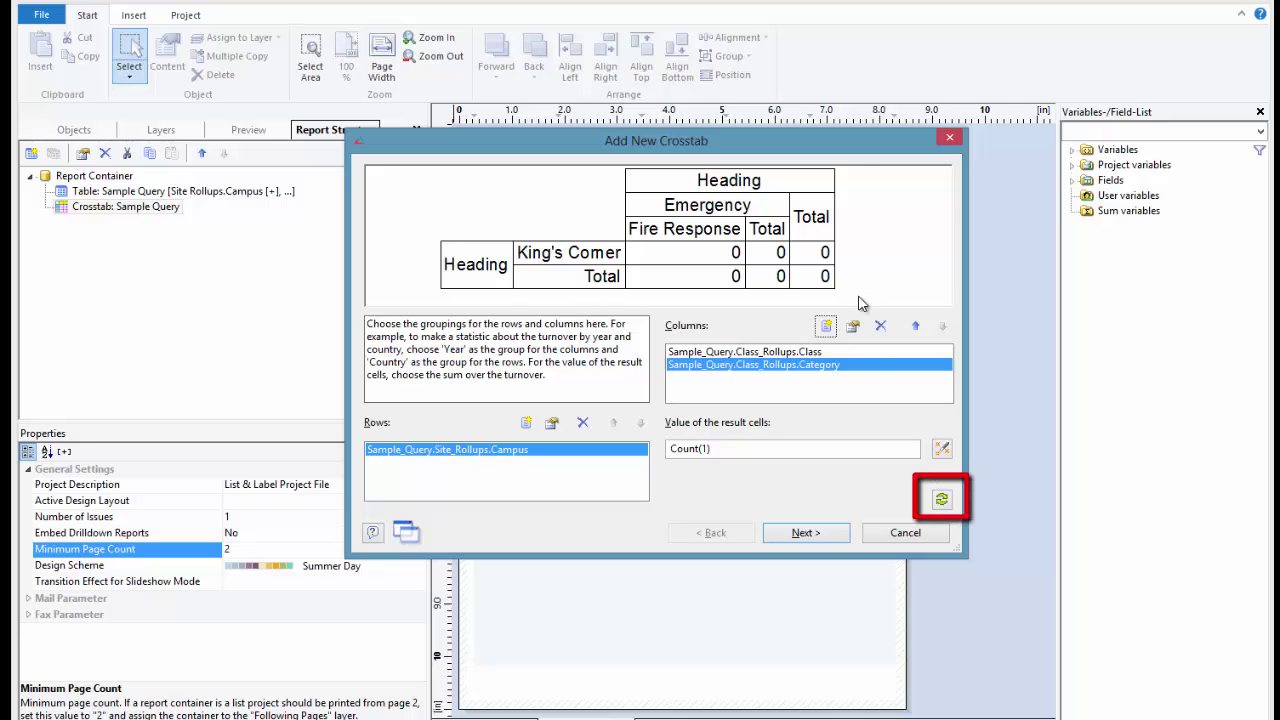
# Pivot rows and columns and back again, then delete the Category column grouping
pyautogui.click(942, 499)
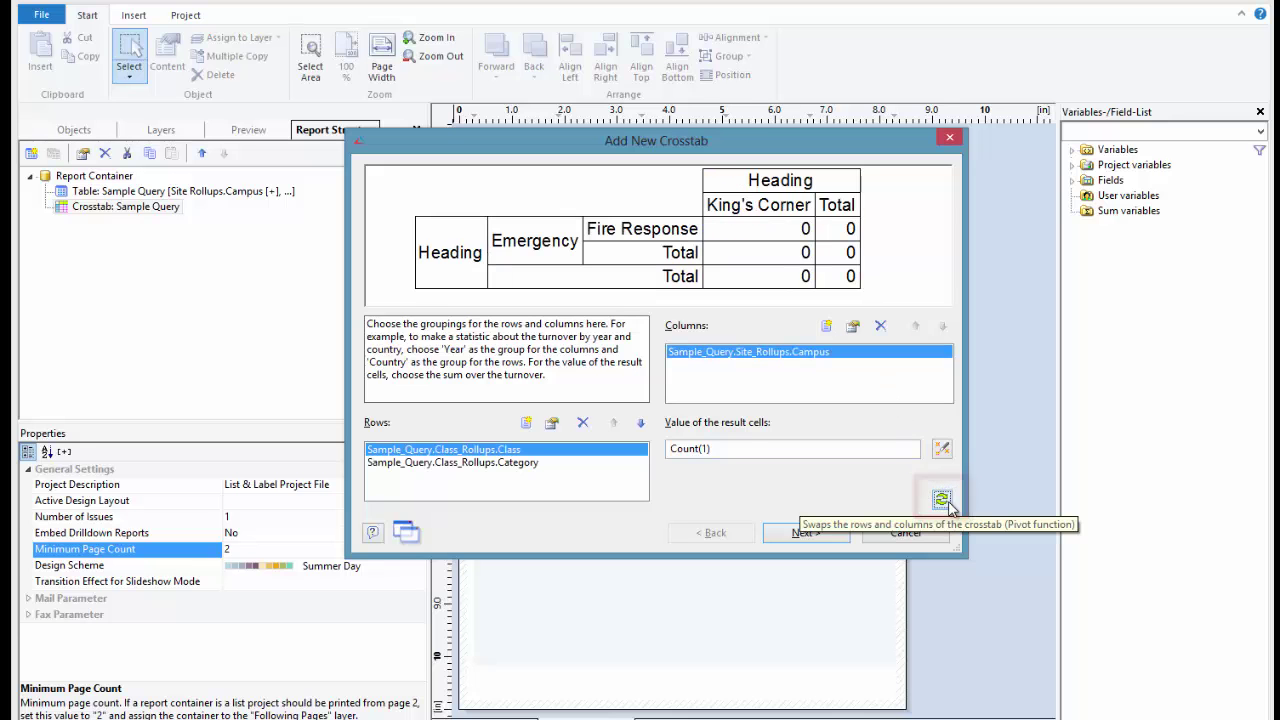
pyautogui.click(942, 499)
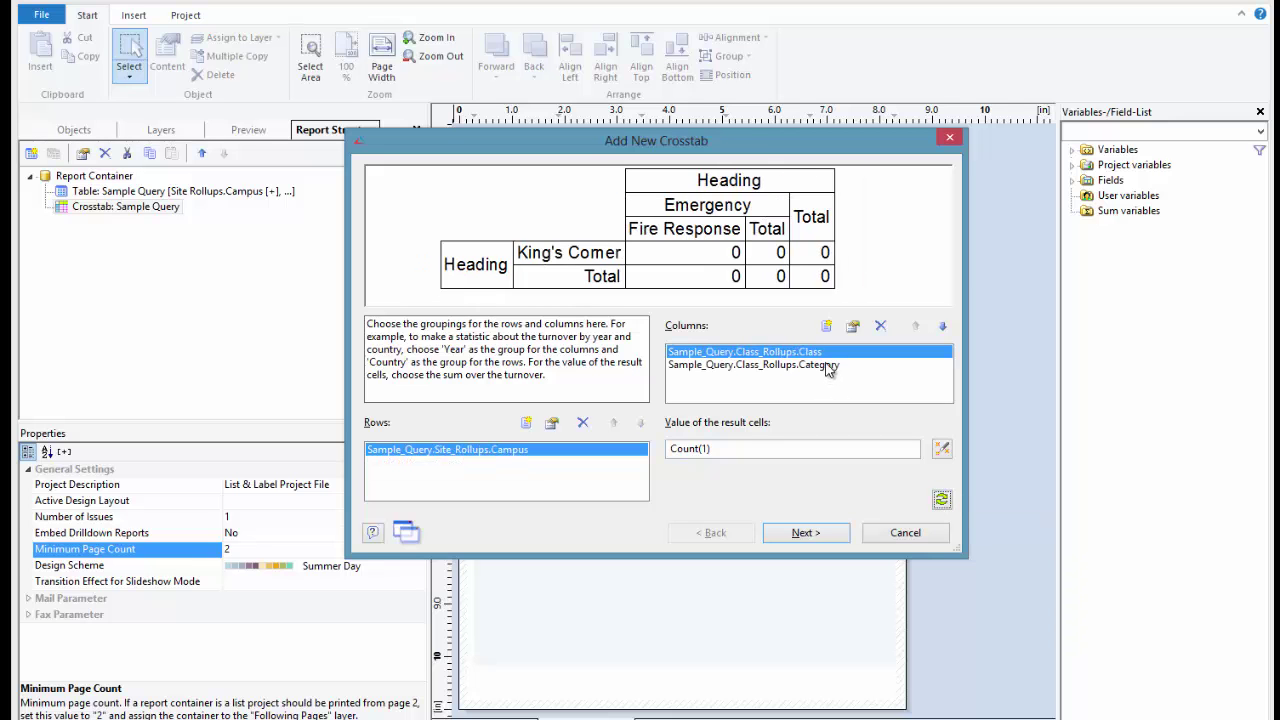
pyautogui.click(827, 365)
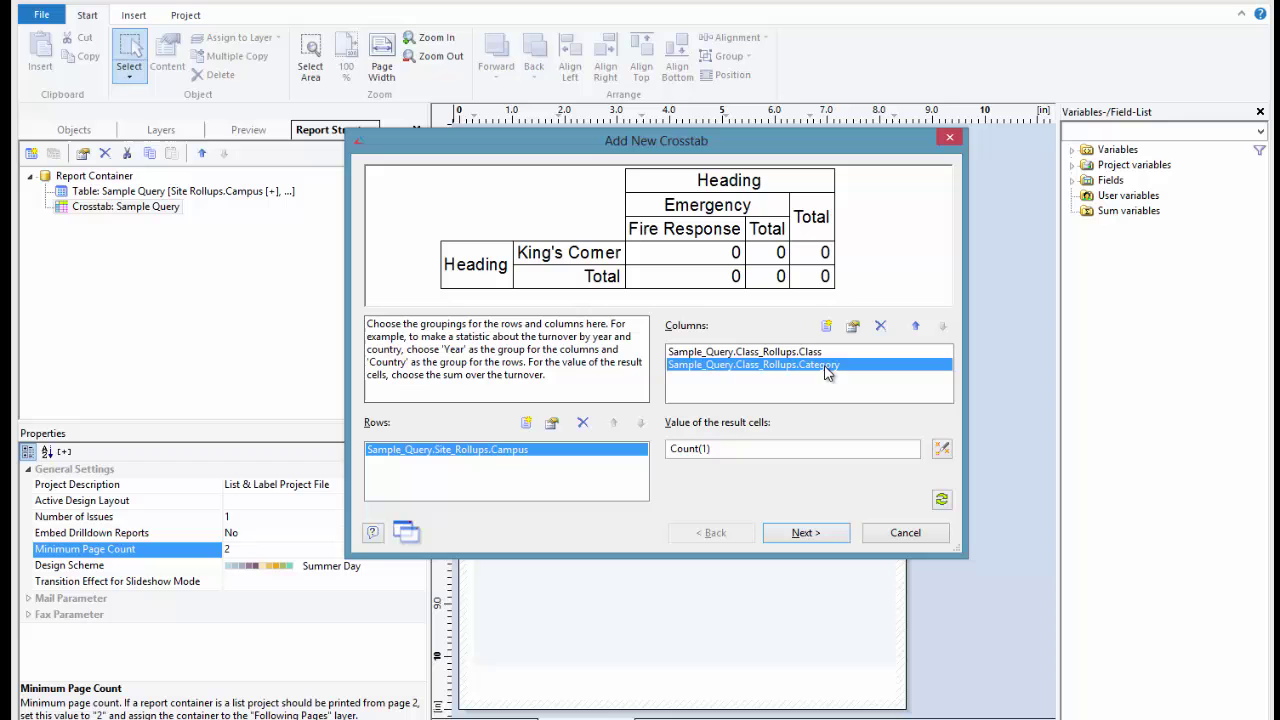
pyautogui.click(881, 327)
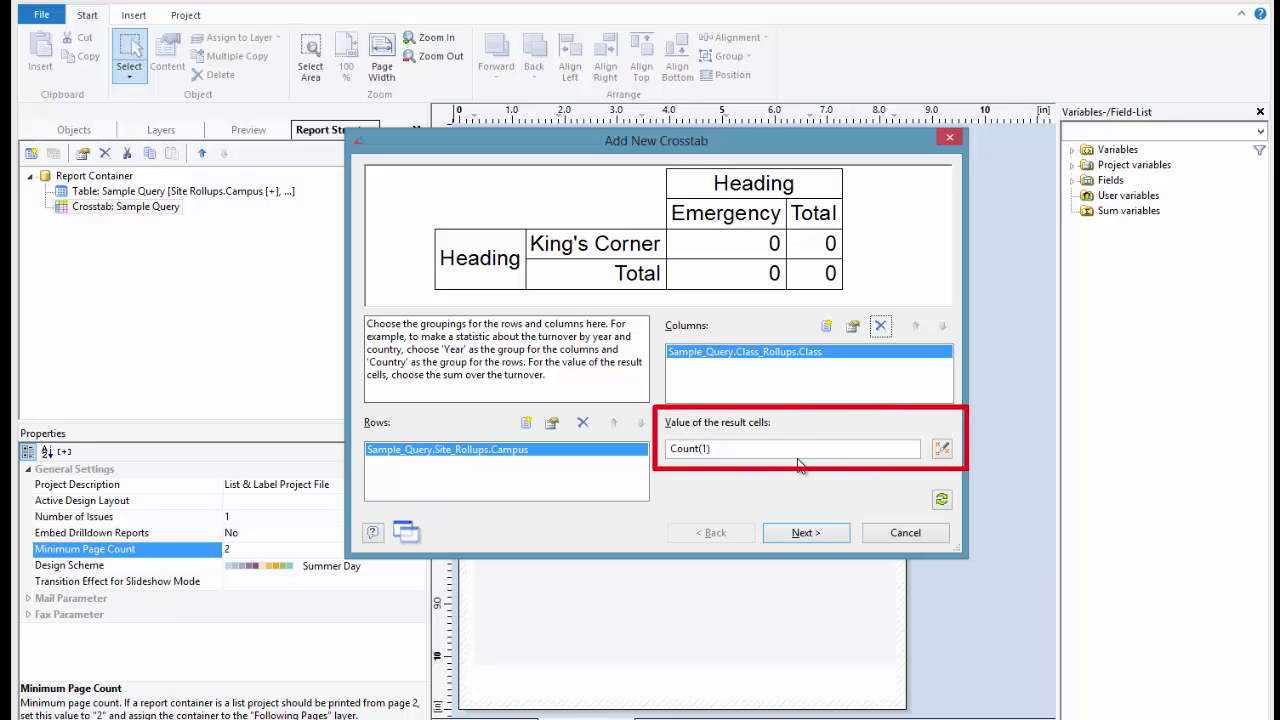
# Leave the result cells as Count(1) and advance to the crosstab's area properties page
pyautogui.click(941, 450)
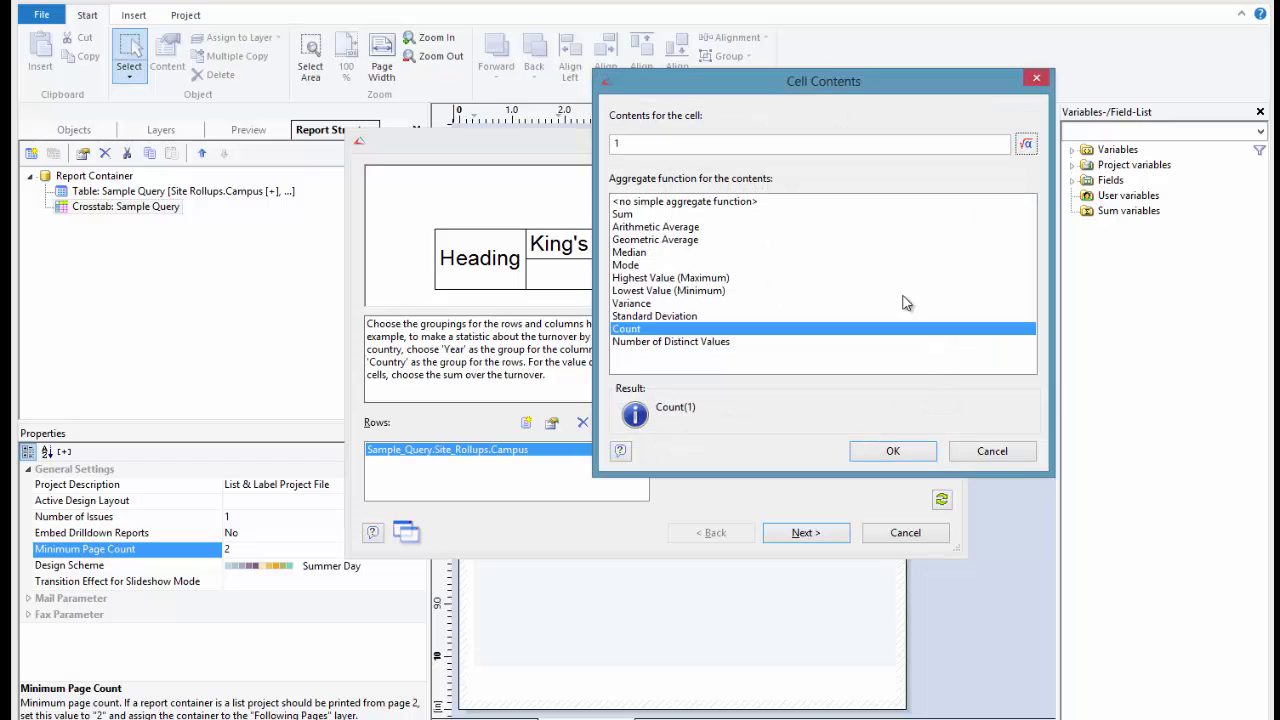
pyautogui.click(990, 451)
pyautogui.click(815, 536)
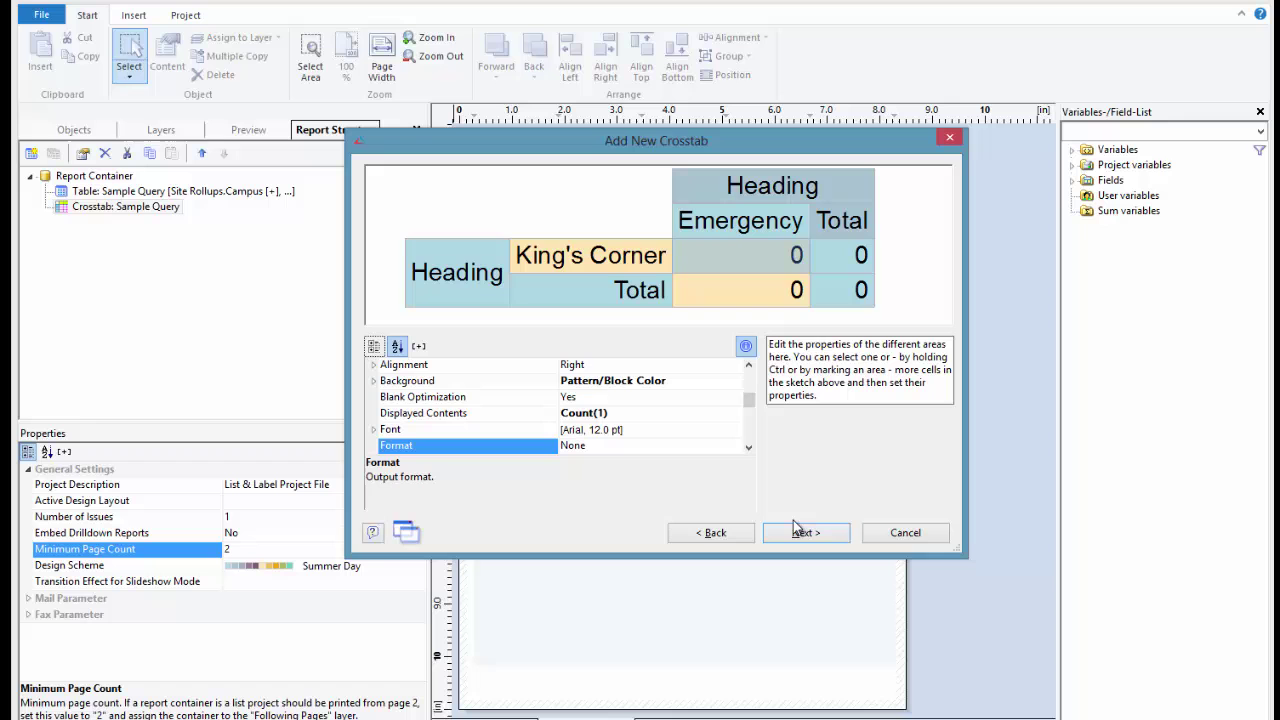
# Change the row heading's displayed text to 'Campus'
pyautogui.click(451, 288)
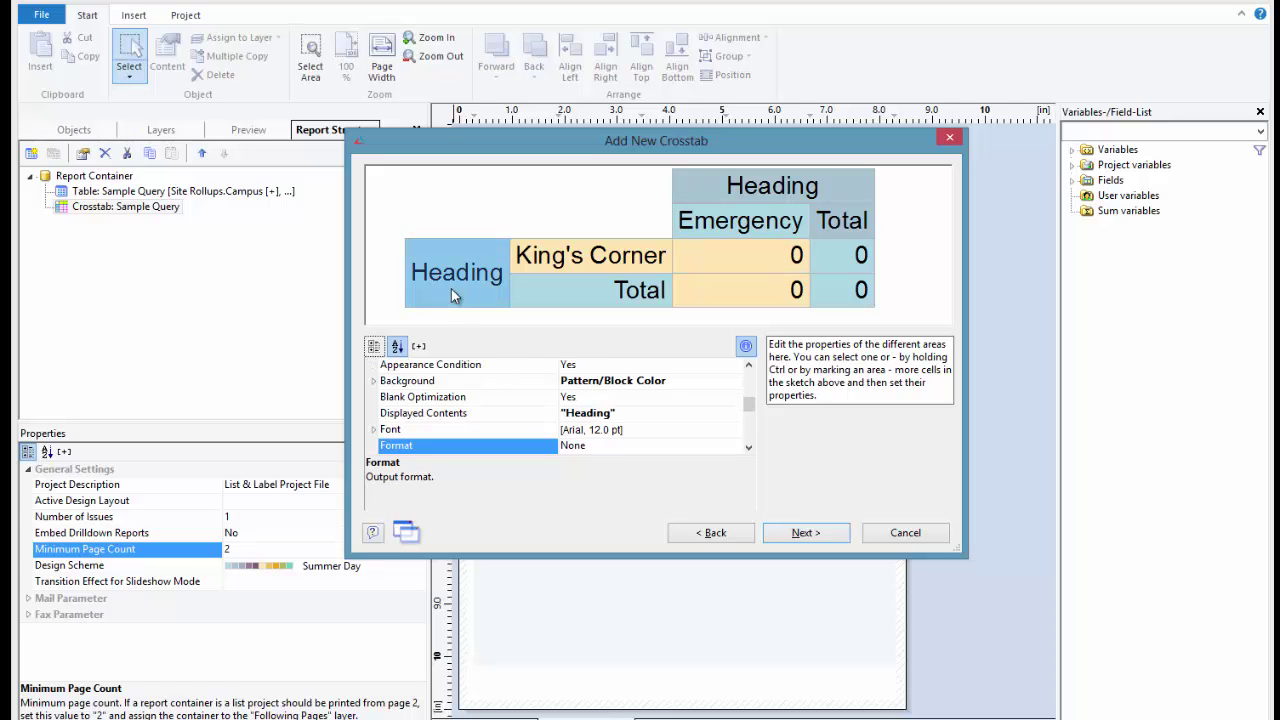
pyautogui.click(593, 414)
pyautogui.click(566, 412)
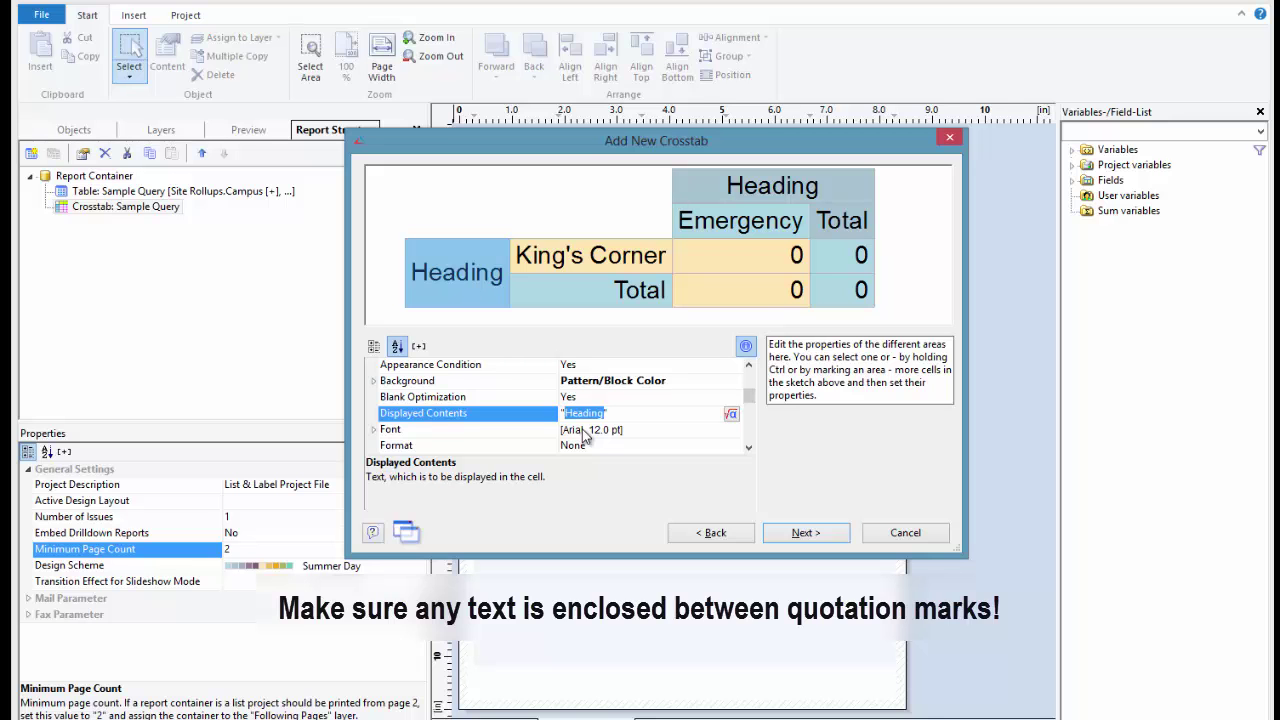
pyautogui.write('Campus')
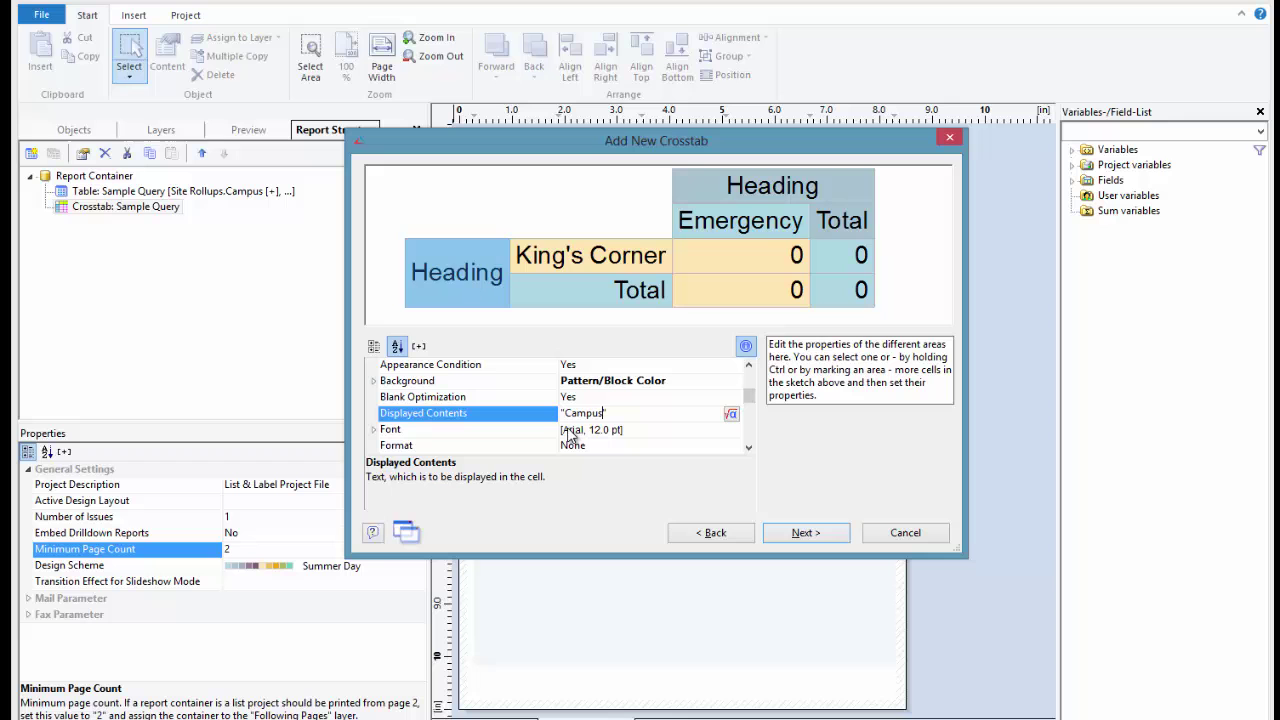
# Change the column heading's displayed text to 'Class' and bring up its Font settings
pyautogui.click(757, 186)
pyautogui.moveTo(604, 413); pyautogui.dragTo(567, 414)
pyautogui.write('Class')
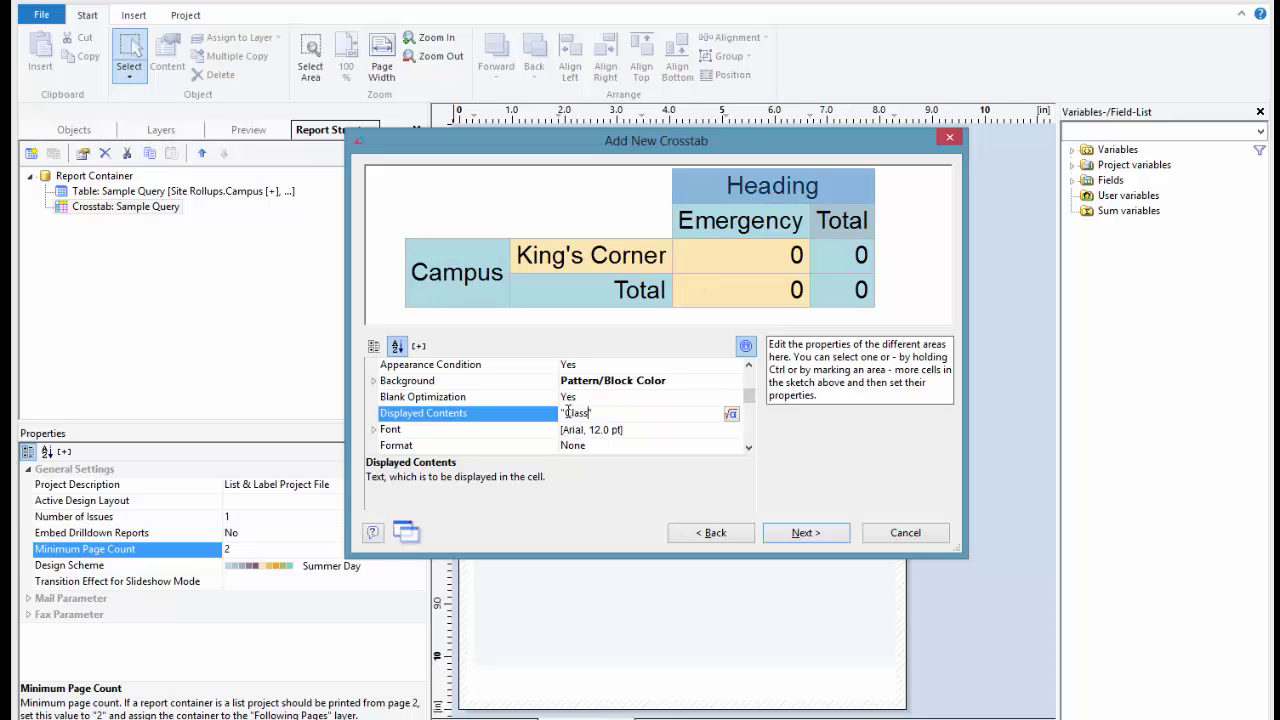
pyautogui.click(672, 432)
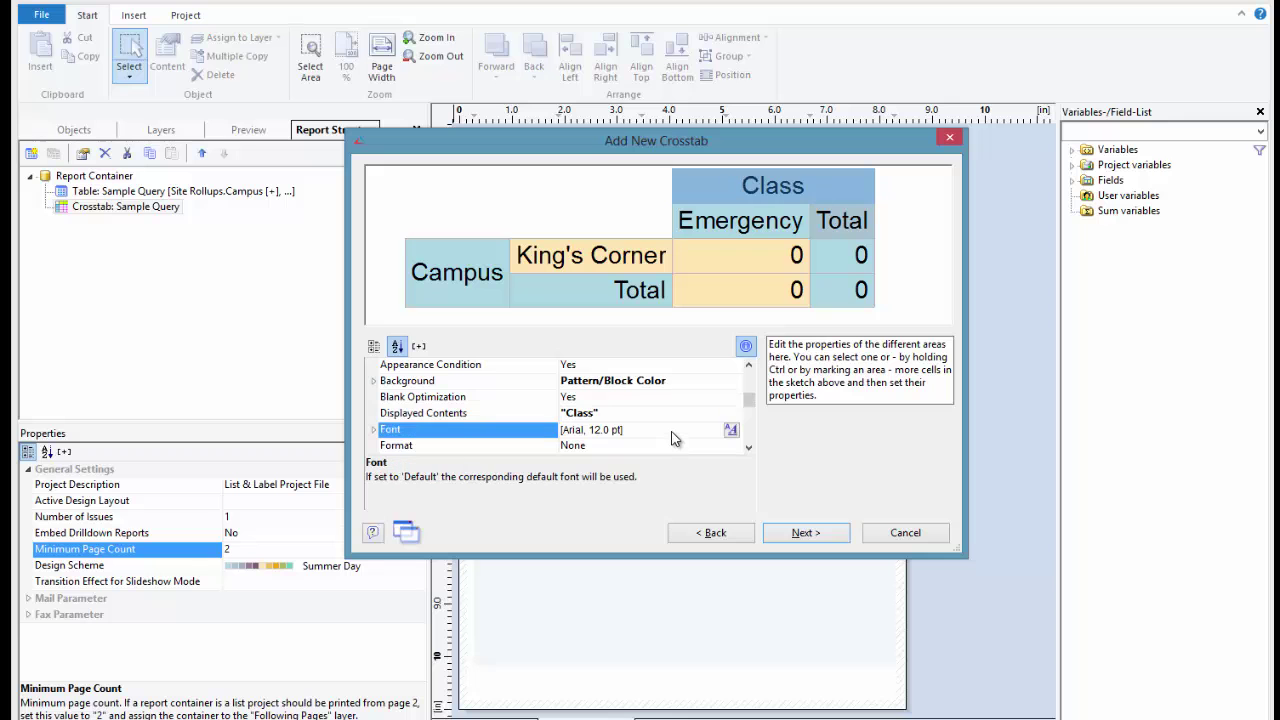
pyautogui.press('Down')
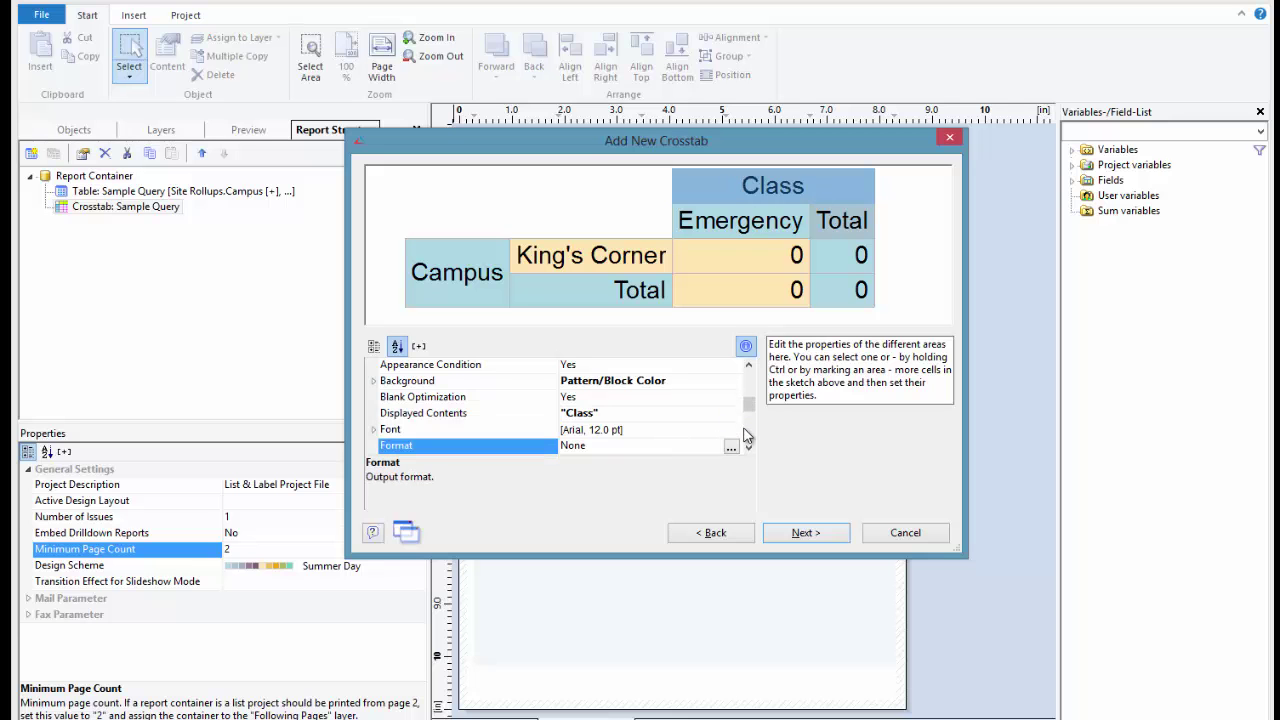
pyautogui.click(729, 429)
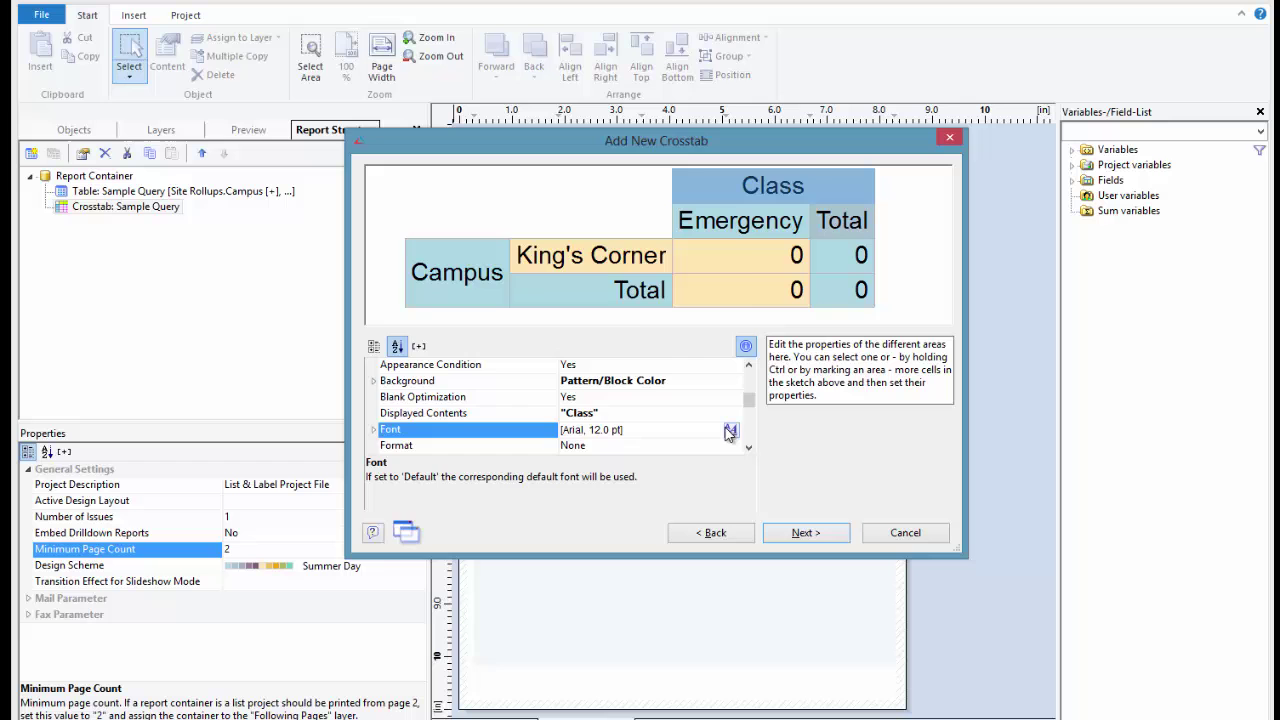
pyautogui.click(729, 428)
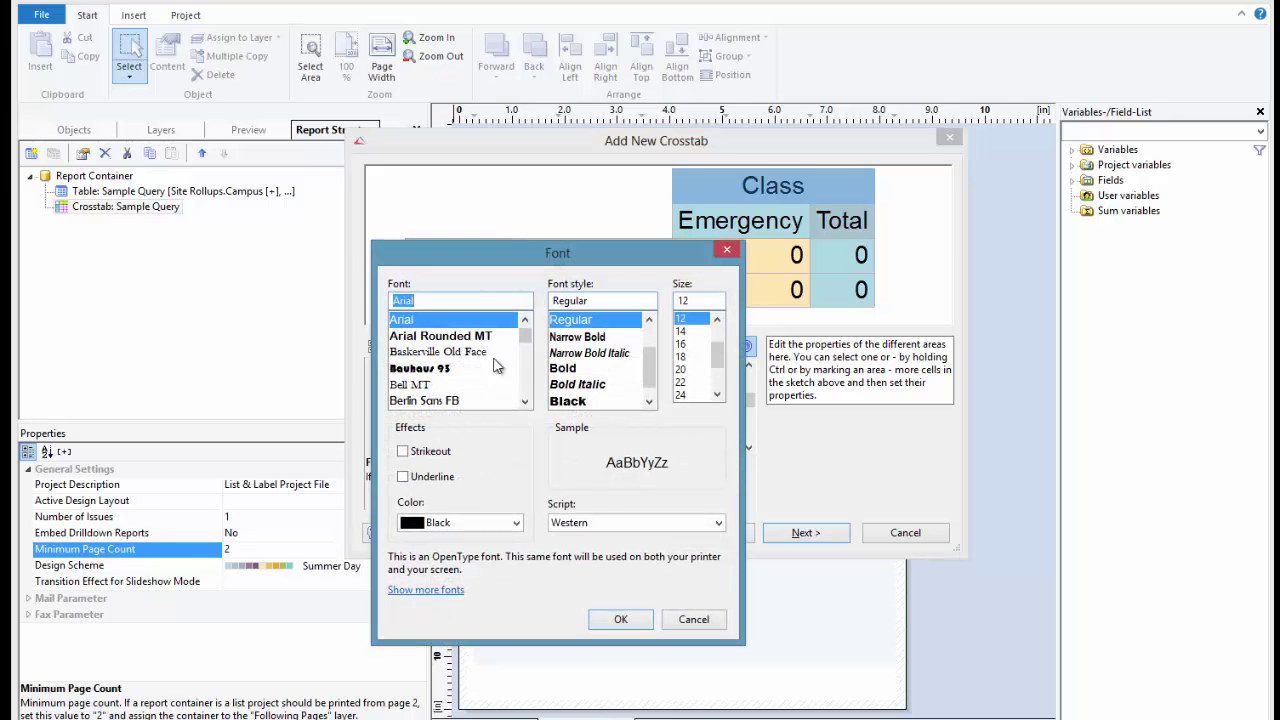
# Set the Class heading font to Calibri Bold, 14 pt
pyautogui.scroll(-5, 525, 340)
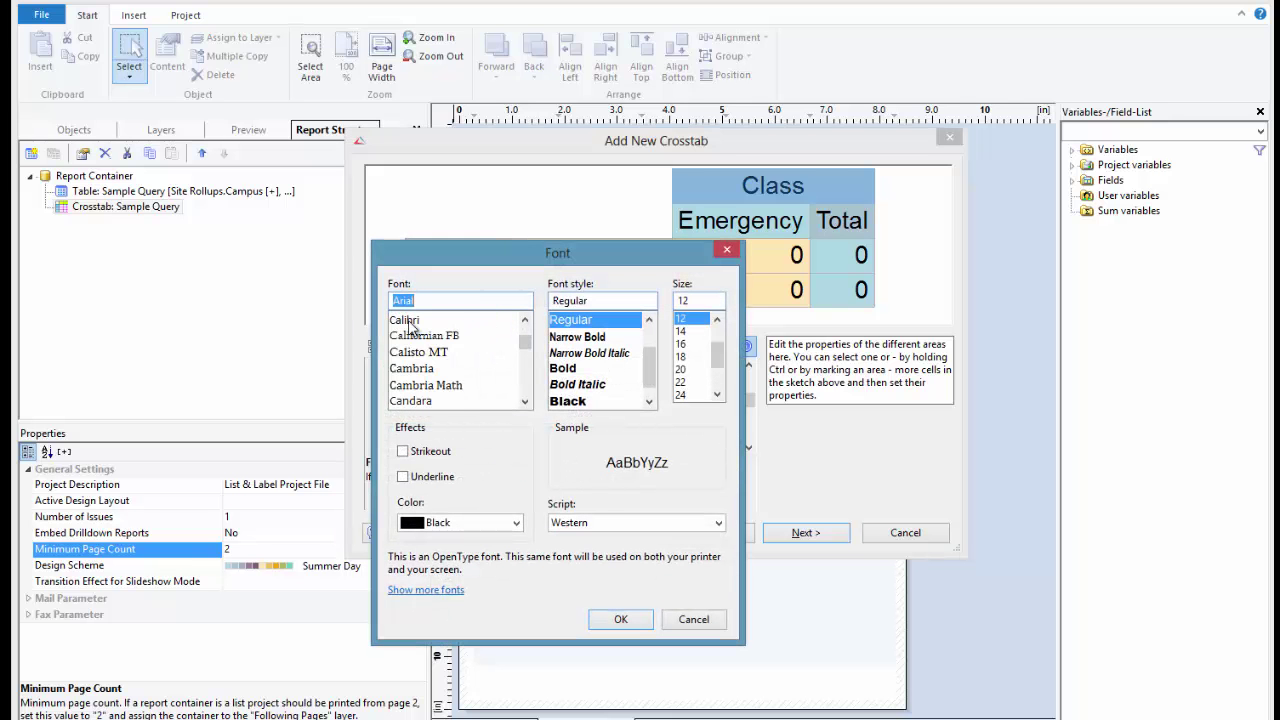
pyautogui.click(405, 320)
pyautogui.click(573, 385)
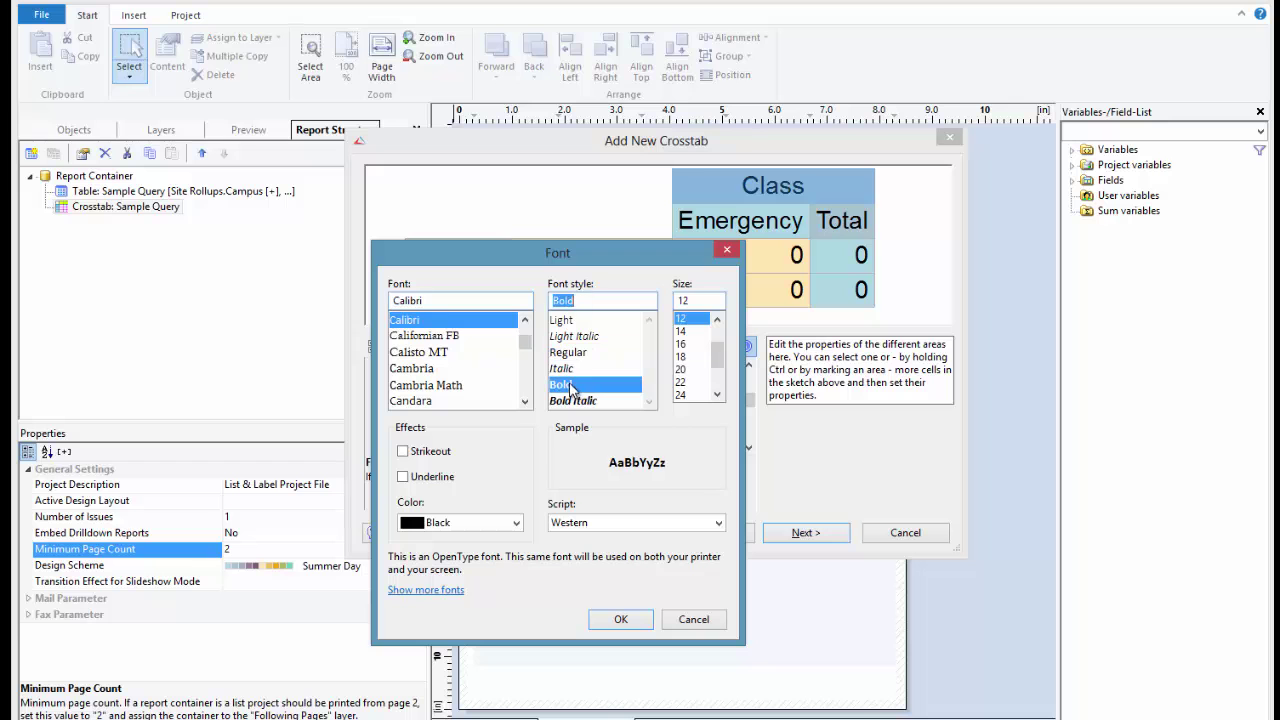
pyautogui.click(683, 332)
pyautogui.click(620, 619)
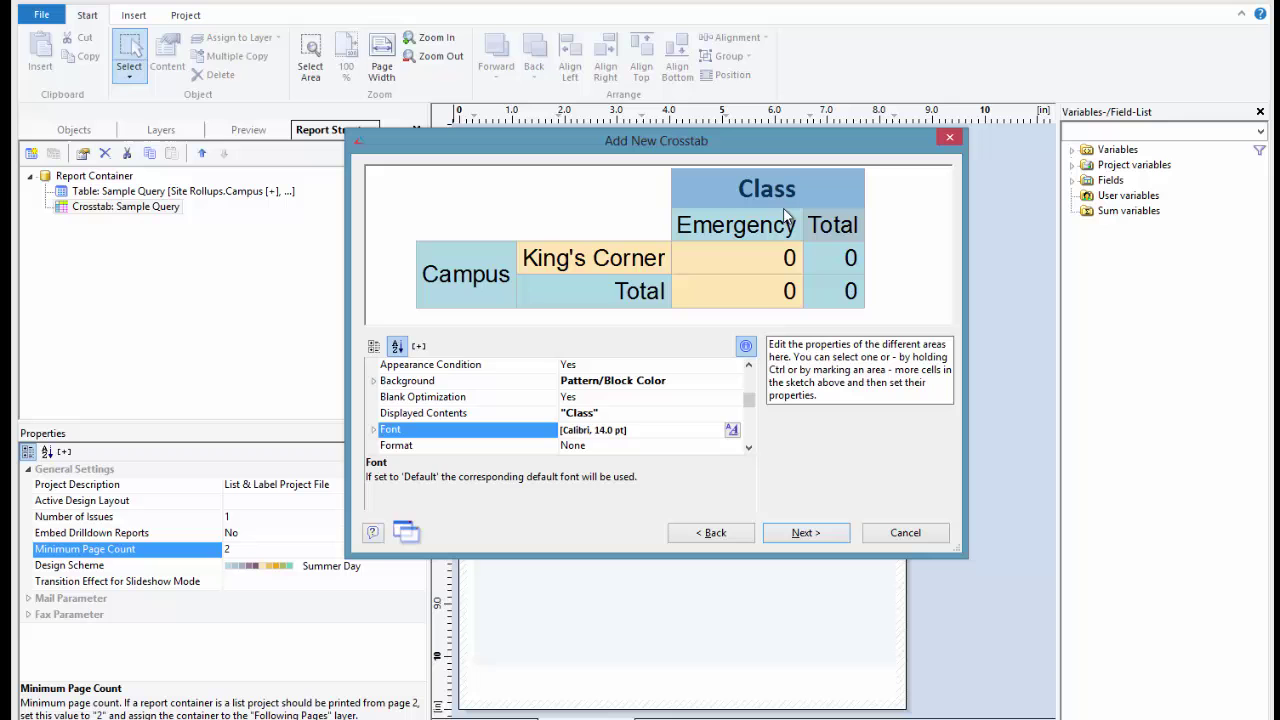
# Select the King's Corner row header and Emergency column header cells together
pyautogui.scroll(5, 755, 395)
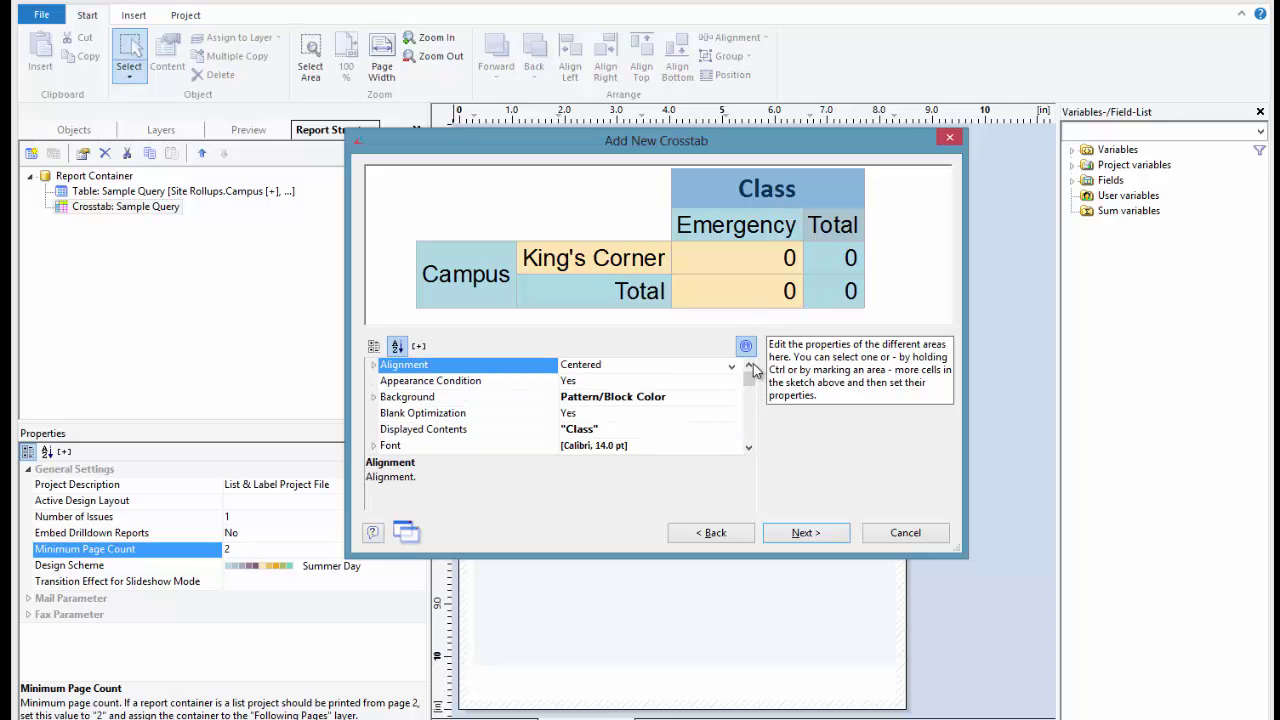
pyautogui.click(750, 368)
pyautogui.click(662, 262)
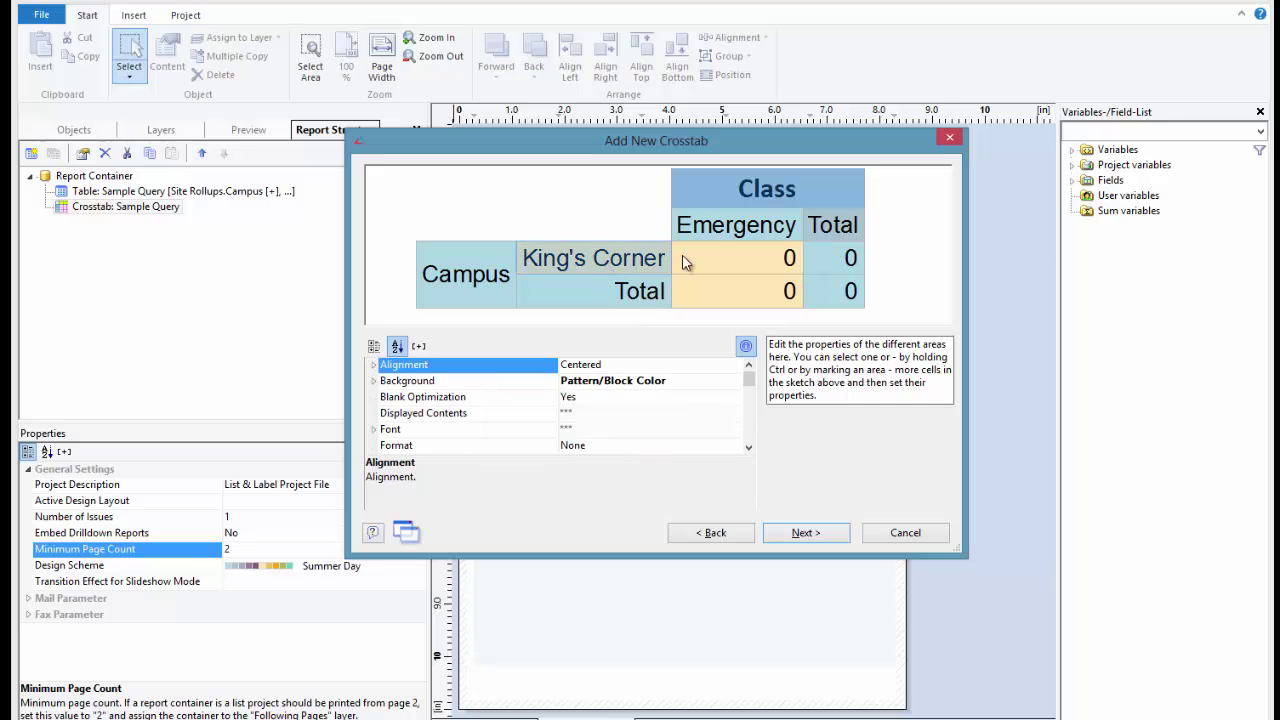
pyautogui.click(718, 234)
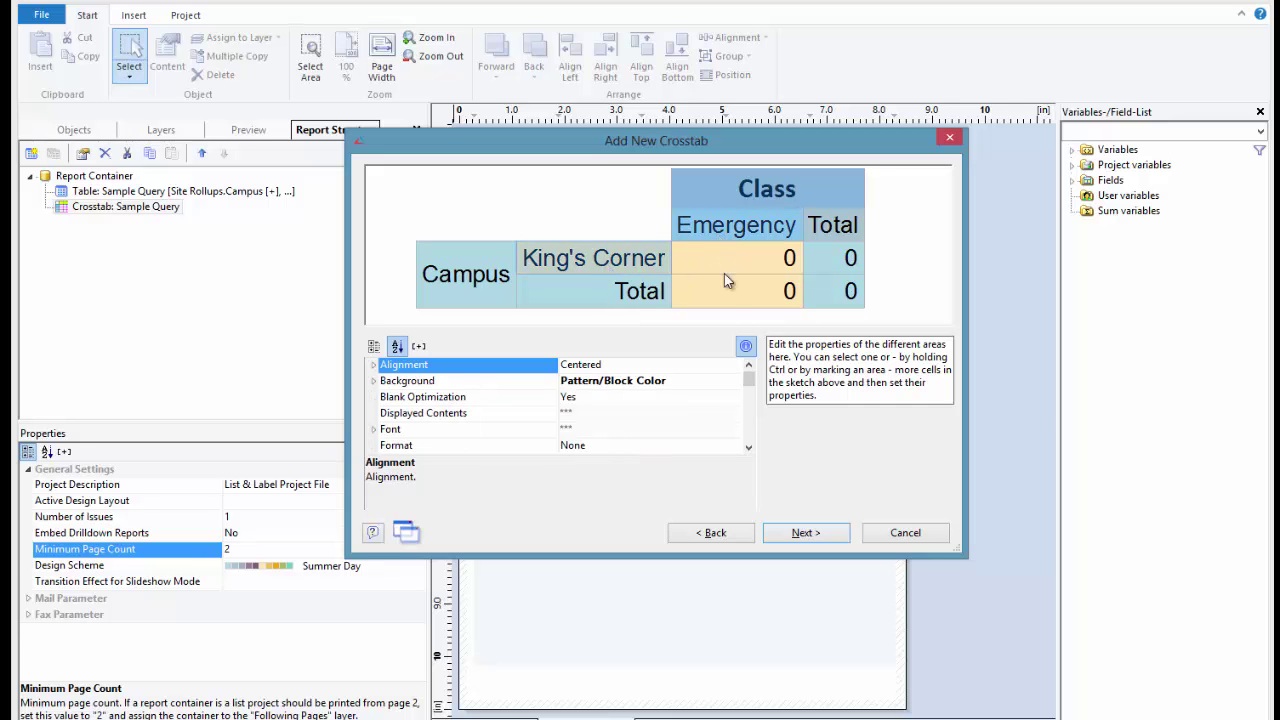
# Set the King's Corner and Emergency header cells to Arial Rounded MT Bold, 10 pt
pyautogui.click(623, 431)
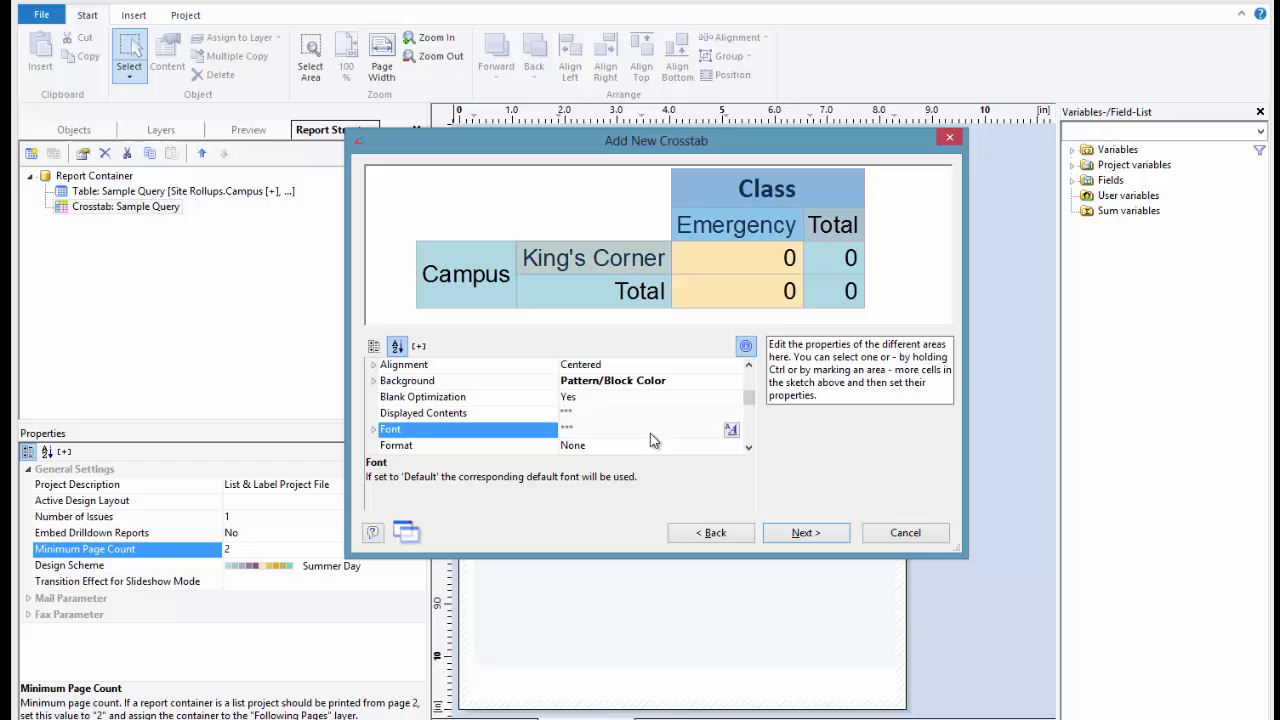
pyautogui.click(734, 431)
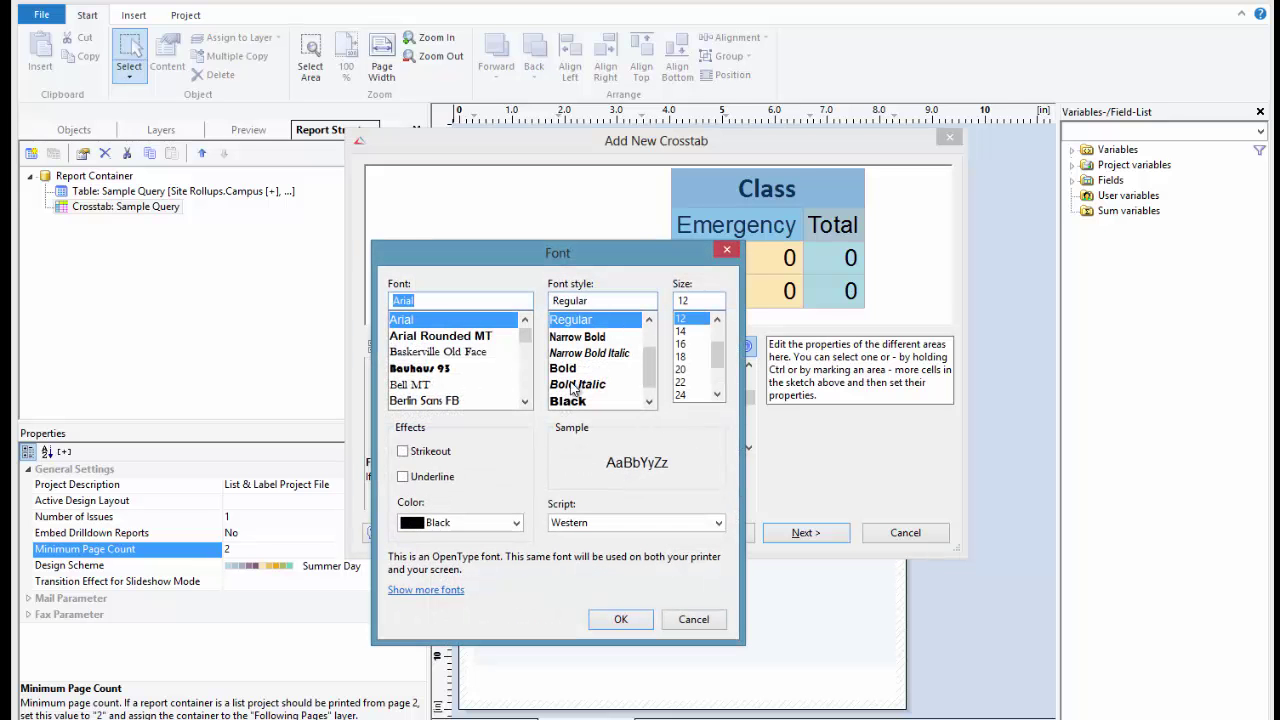
pyautogui.click(430, 338)
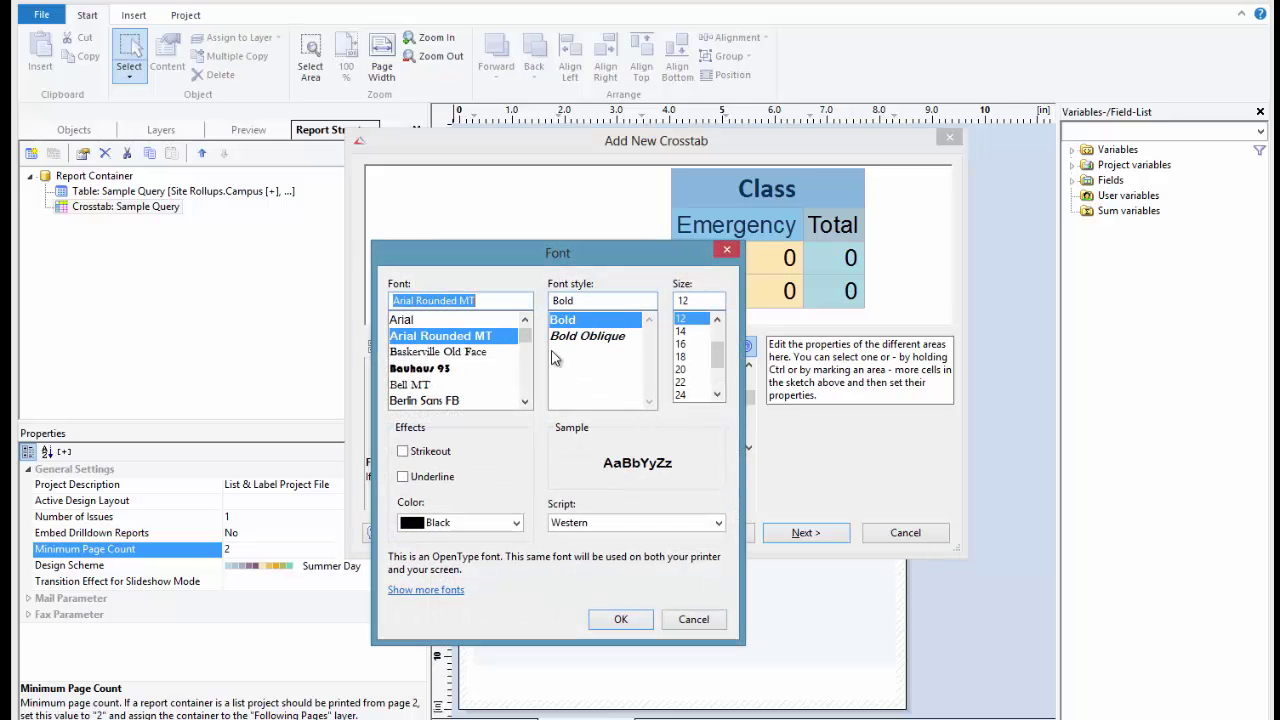
pyautogui.click(568, 322)
pyautogui.click(719, 321)
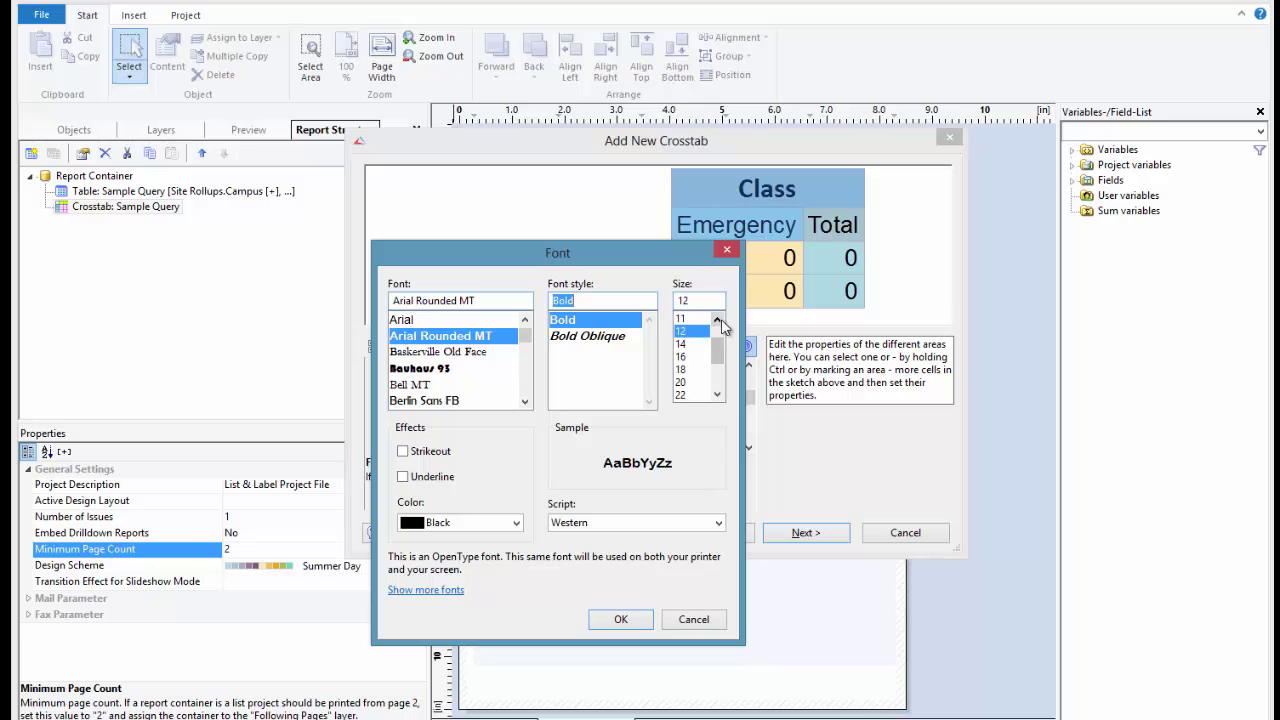
pyautogui.click(717, 320)
pyautogui.click(717, 320)
pyautogui.click(682, 331)
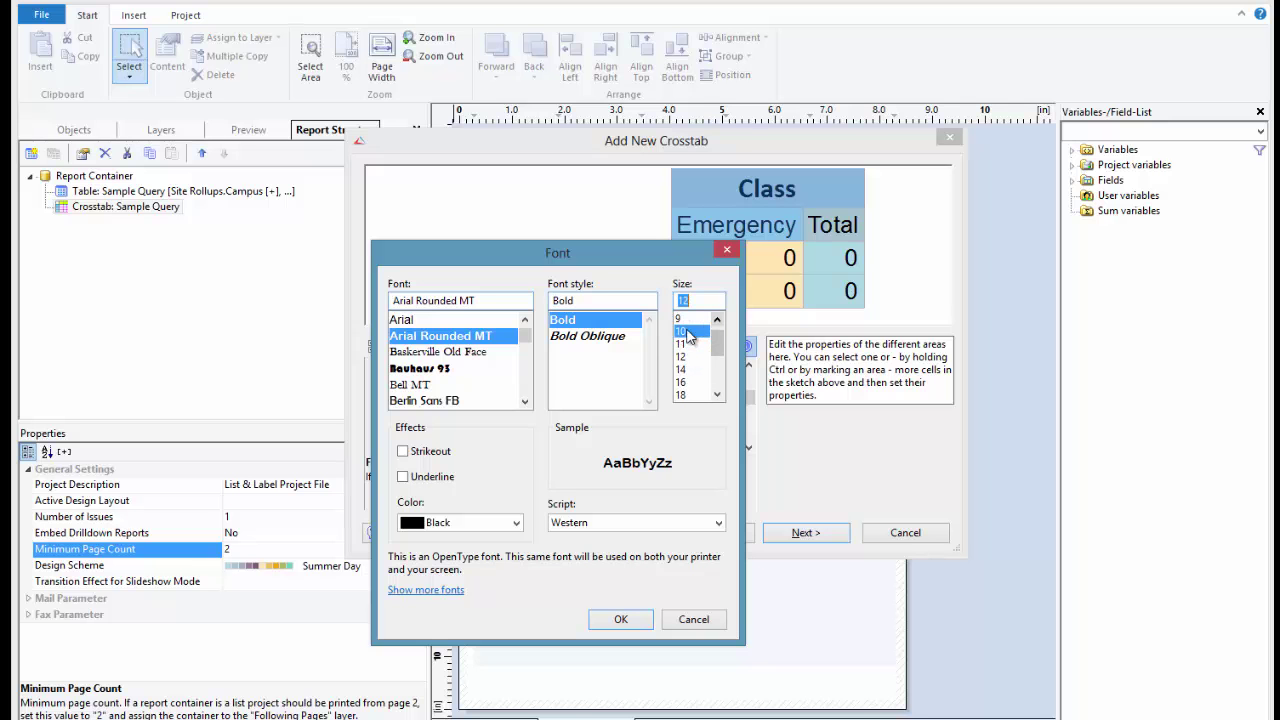
pyautogui.click(621, 619)
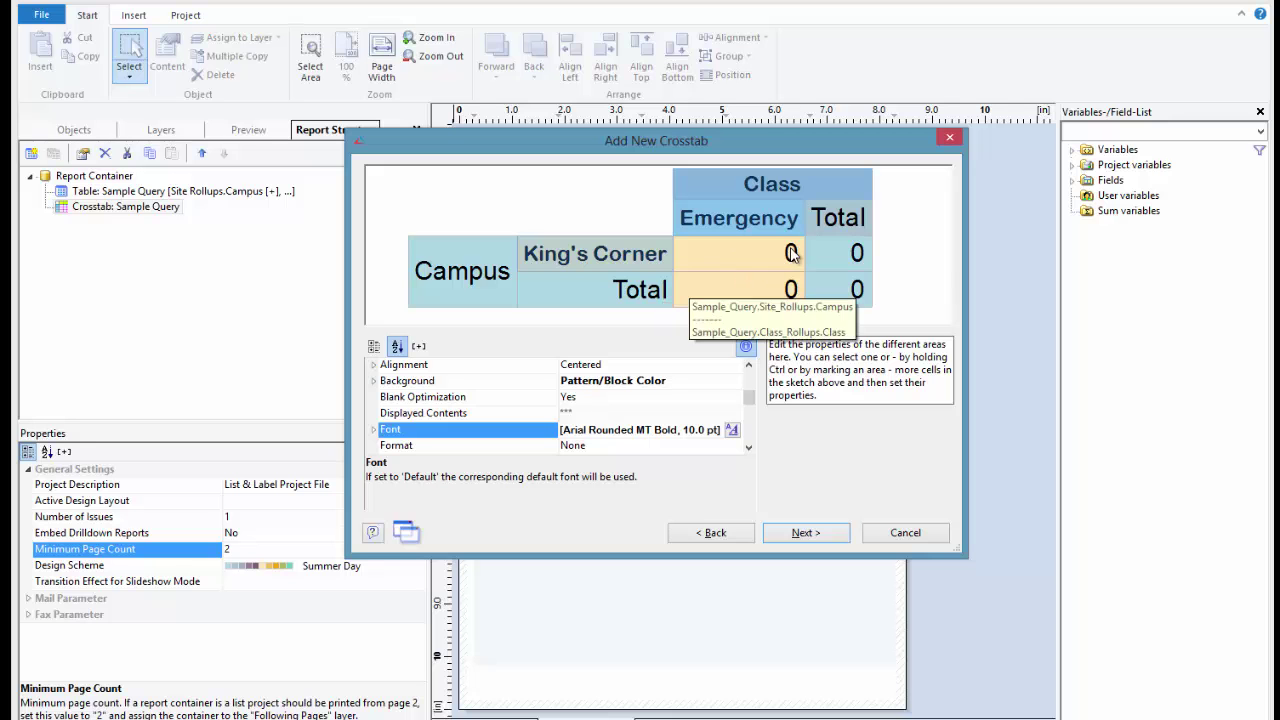
pyautogui.click(766, 217)
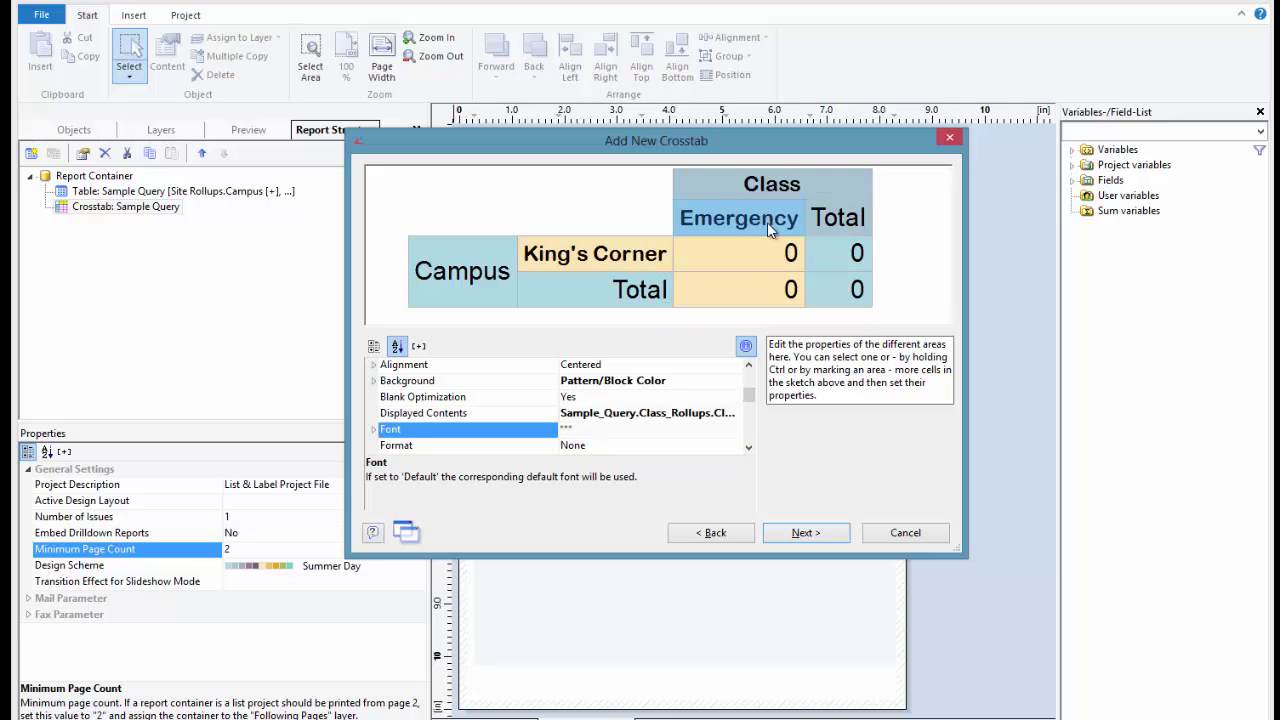
pyautogui.click(748, 449)
pyautogui.click(748, 449)
pyautogui.click(748, 449)
pyautogui.click(748, 449)
pyautogui.click(748, 449)
pyautogui.click(748, 449)
pyautogui.click(748, 449)
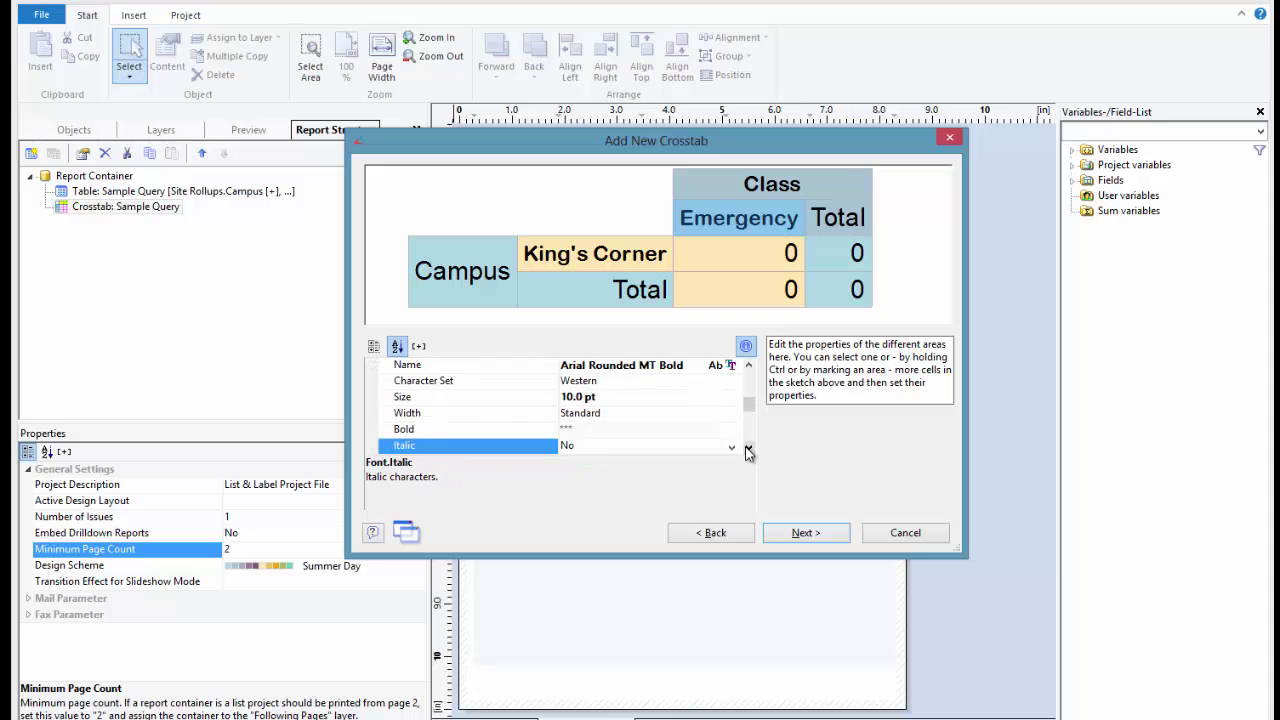
pyautogui.click(748, 449)
pyautogui.click(748, 449)
pyautogui.click(748, 449)
pyautogui.click(748, 449)
pyautogui.click(748, 449)
pyautogui.click(748, 449)
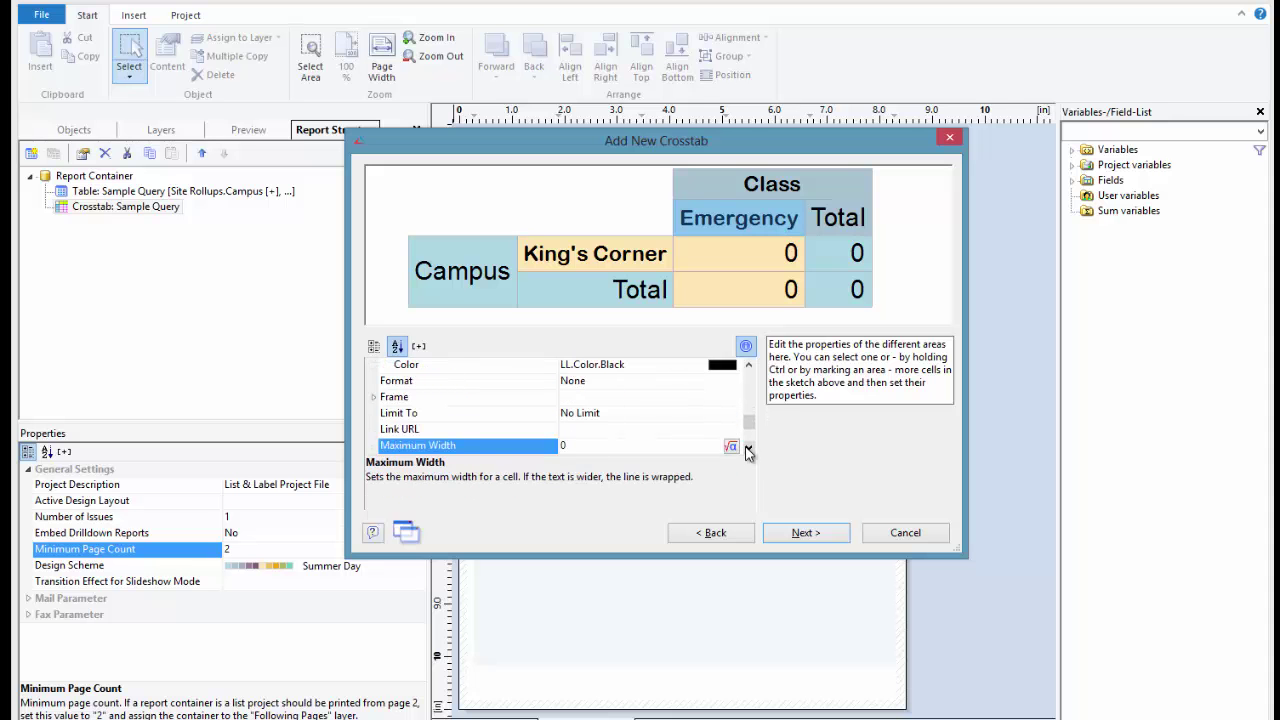
pyautogui.click(748, 449)
pyautogui.click(748, 449)
pyautogui.click(748, 449)
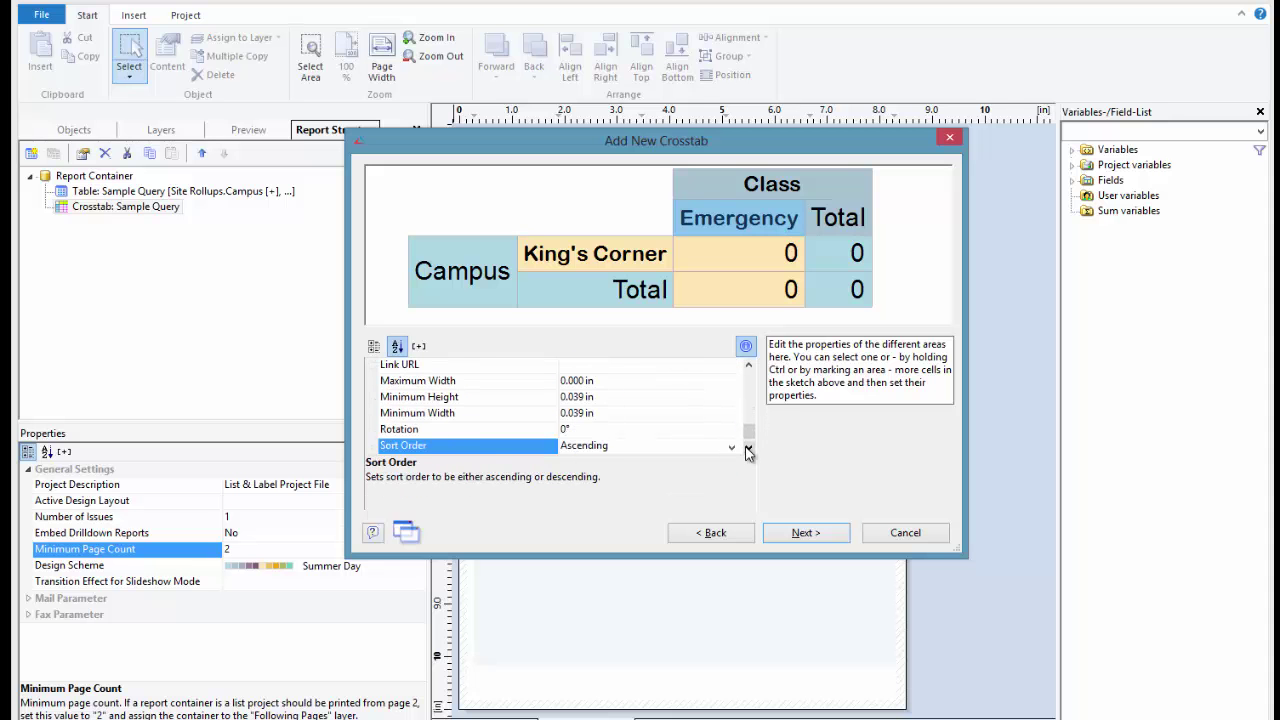
pyautogui.click(565, 428)
pyautogui.doubleClick(563, 428)
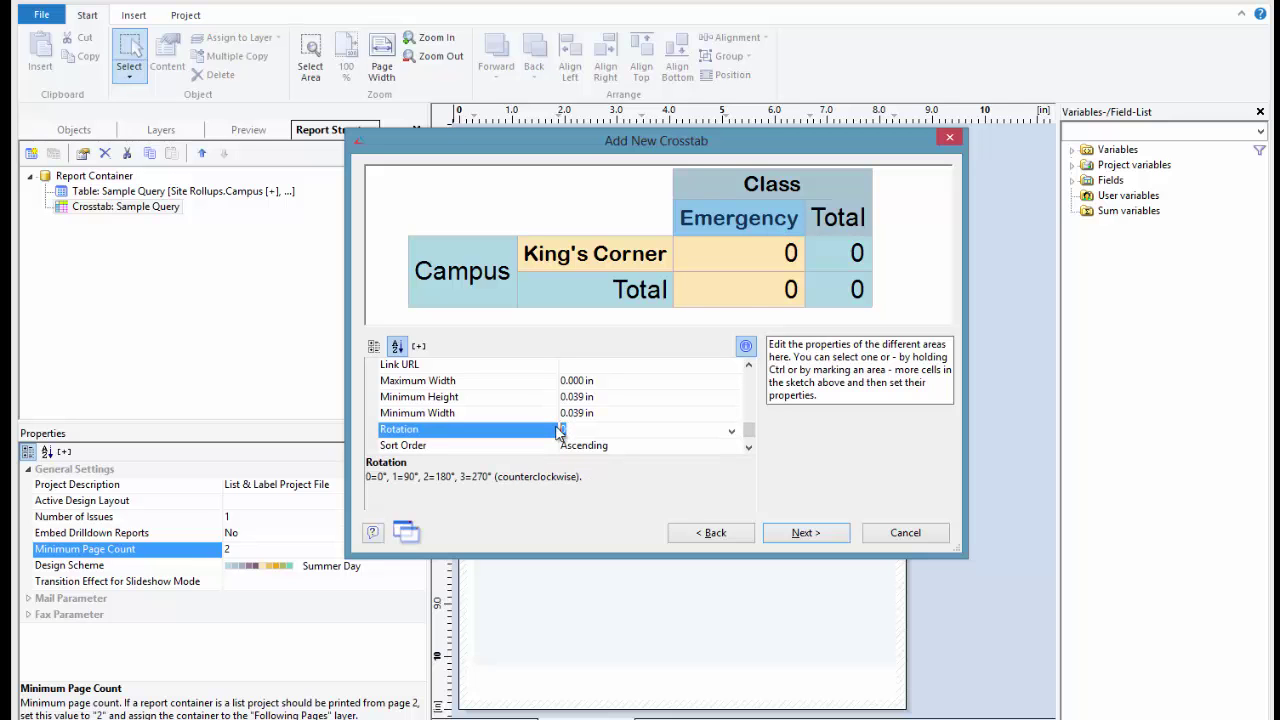
pyautogui.press('Return')
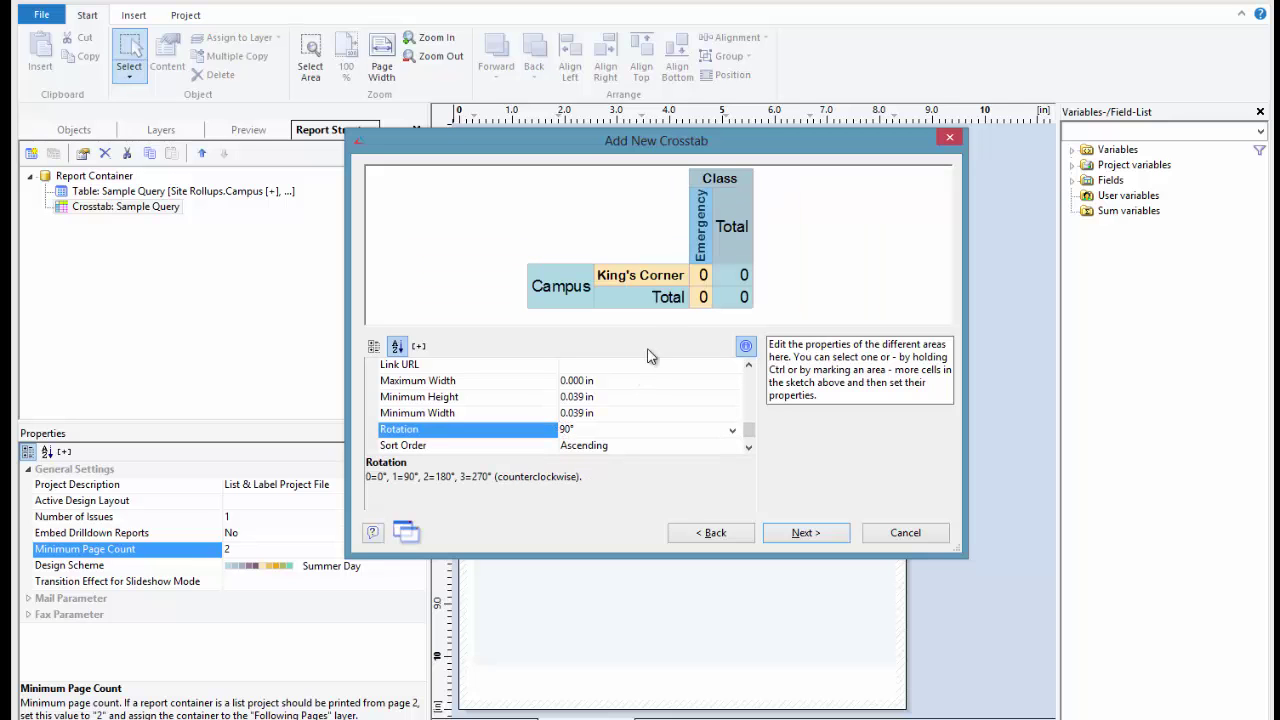
pyautogui.click(705, 285)
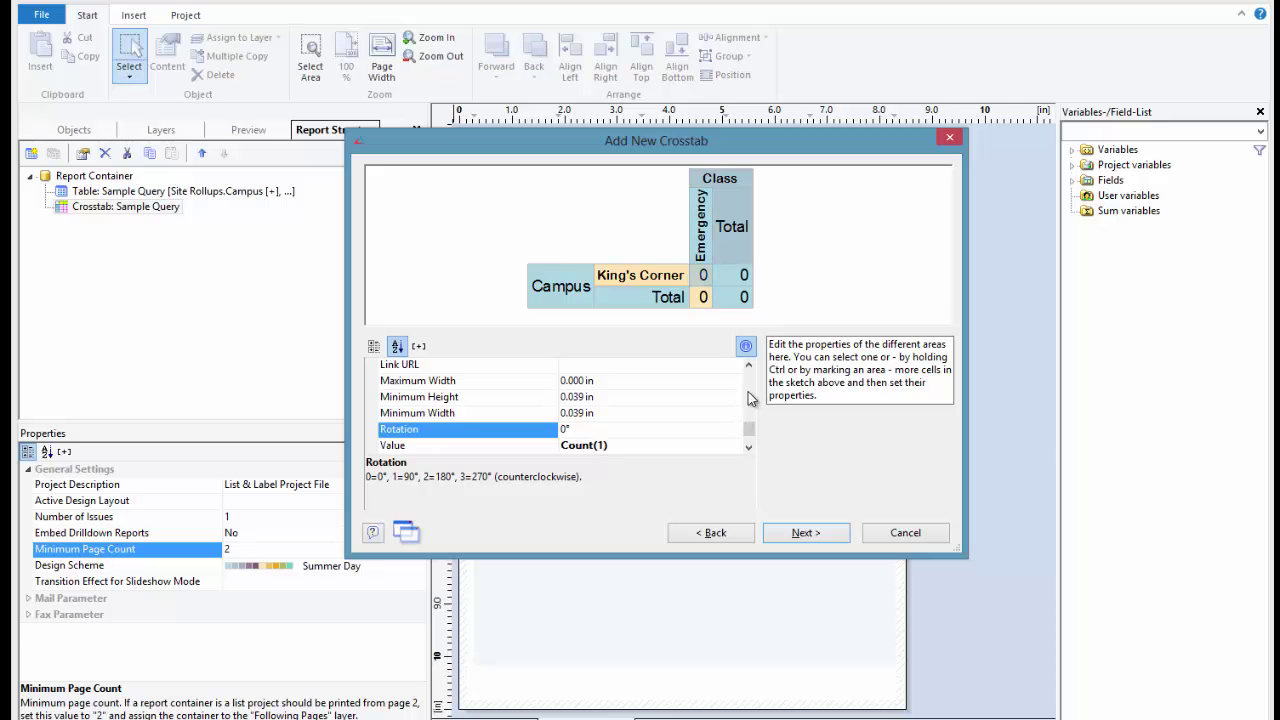
pyautogui.press('Up')
pyautogui.press('Up')
pyautogui.press('Up')
pyautogui.press('Up')
pyautogui.press('Up')
pyautogui.press('Up')
pyautogui.press('Up')
pyautogui.press('Up')
pyautogui.press('Up')
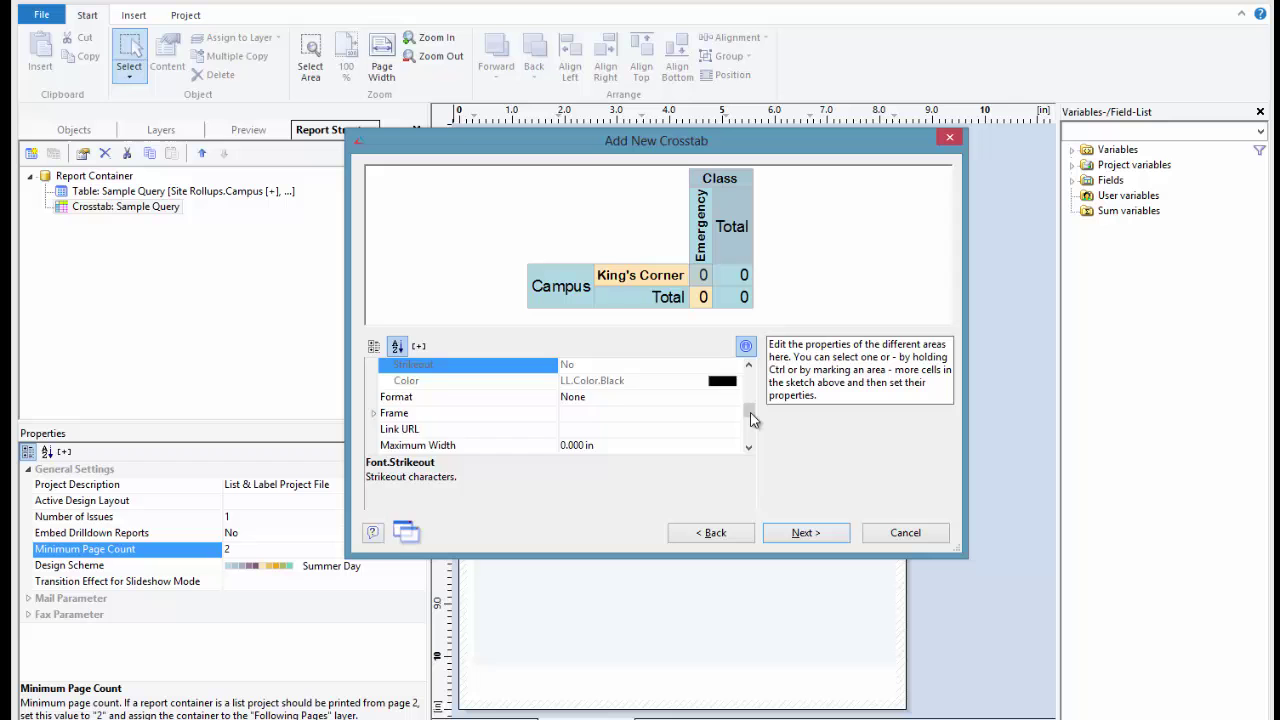
pyautogui.press('Up')
pyautogui.press('Up')
pyautogui.press('Up')
pyautogui.press('Down')
pyautogui.press('Down')
pyautogui.press('Down')
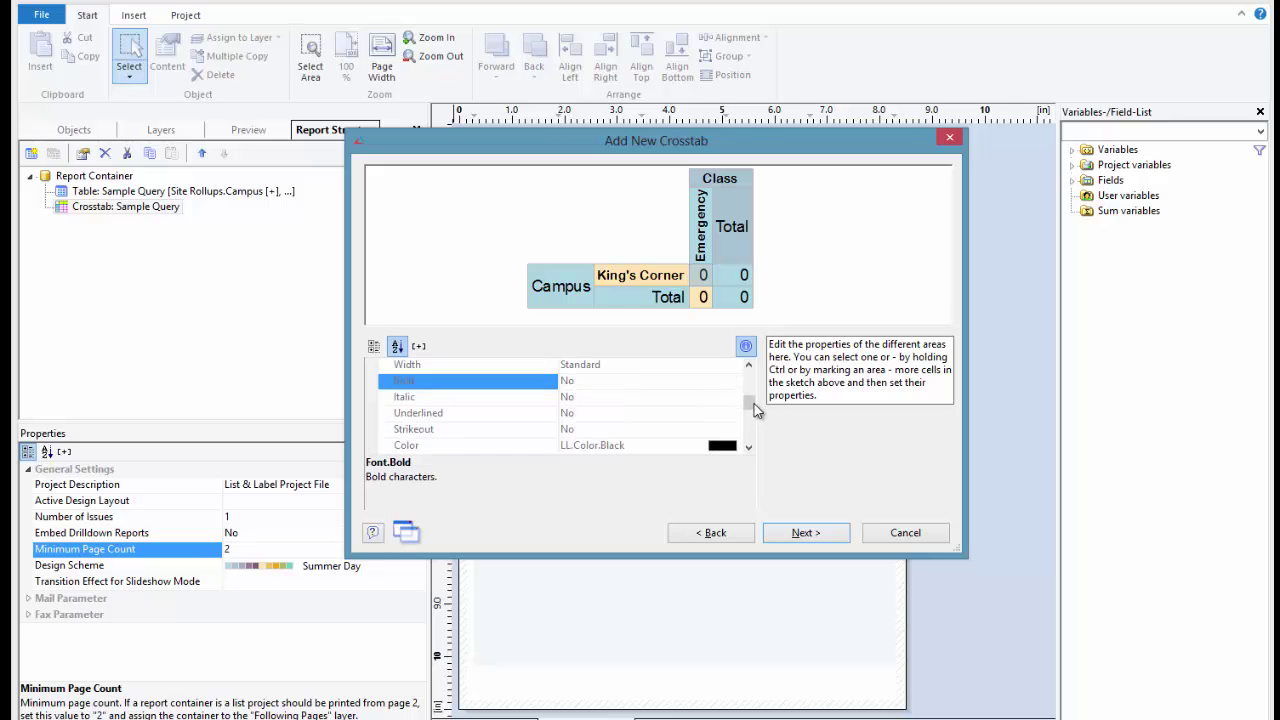
pyautogui.press('Down')
pyautogui.press('Down')
pyautogui.press('Down')
pyautogui.press('Down')
pyautogui.press('Down')
pyautogui.press('Down')
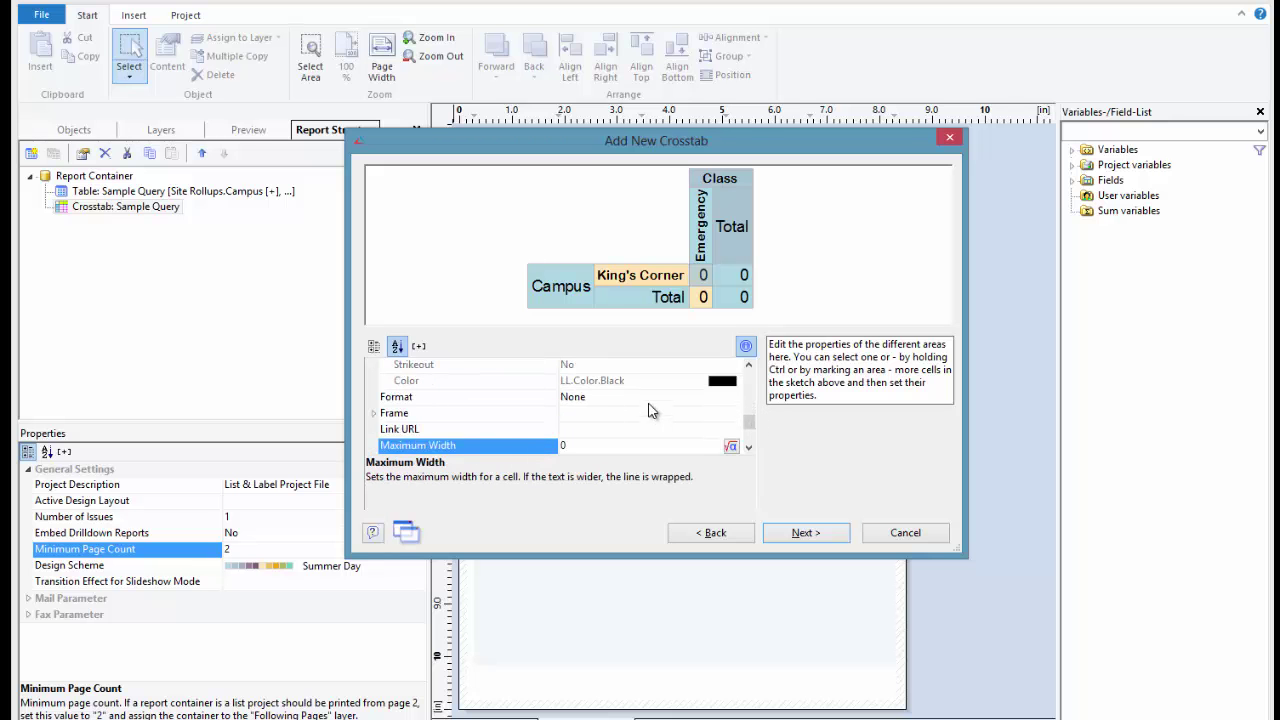
pyautogui.click(663, 400)
pyautogui.click(731, 399)
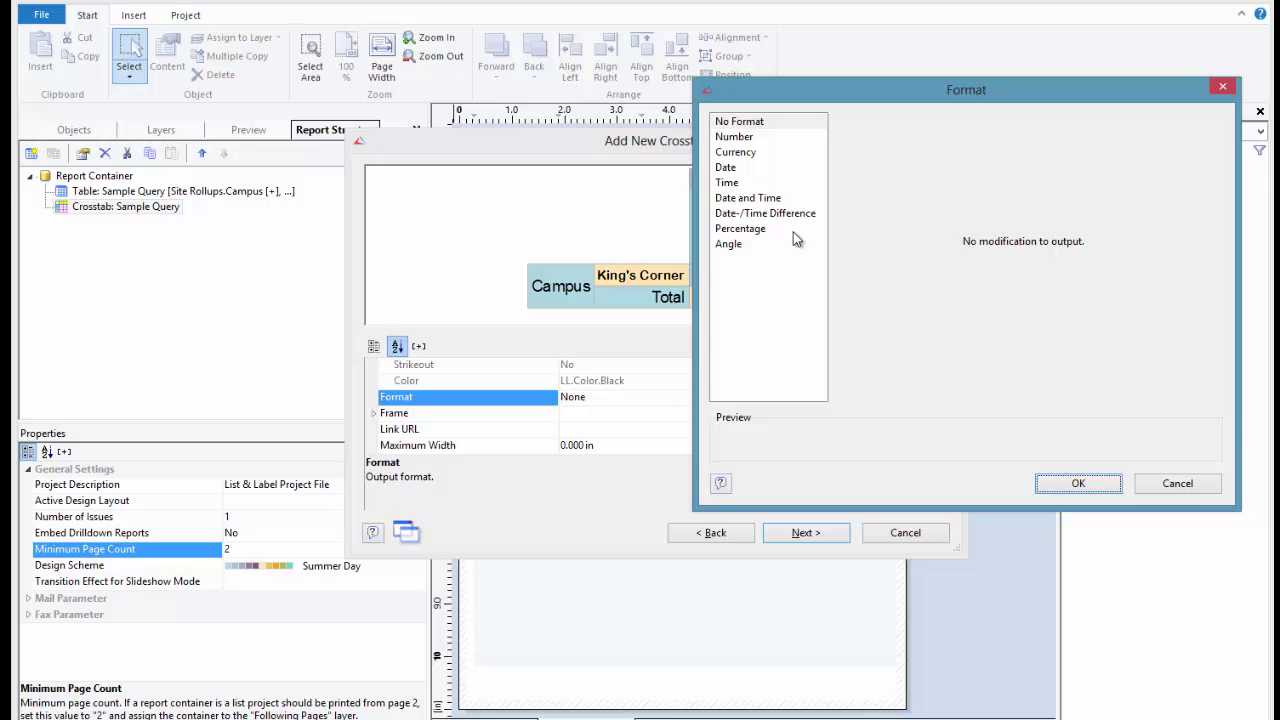
pyautogui.click(1166, 486)
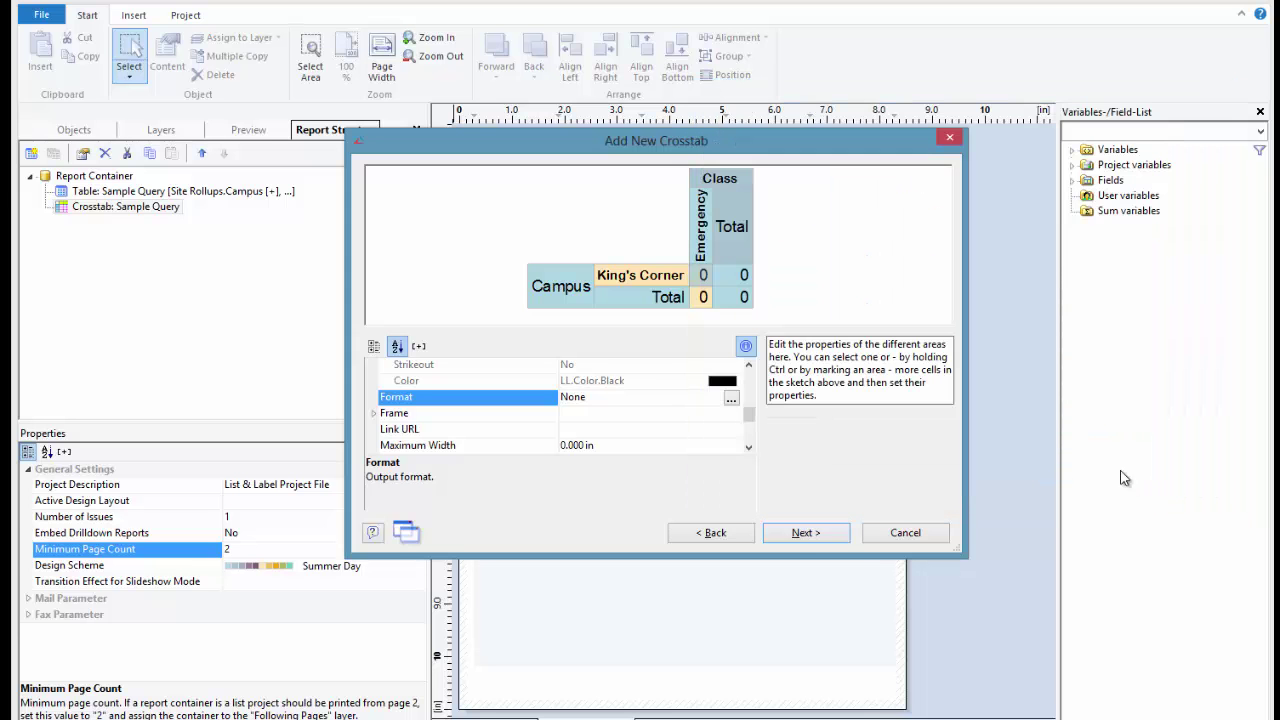
# Set the crosstab's Columns Break Level to 1 in the wrapping options
pyautogui.click(808, 535)
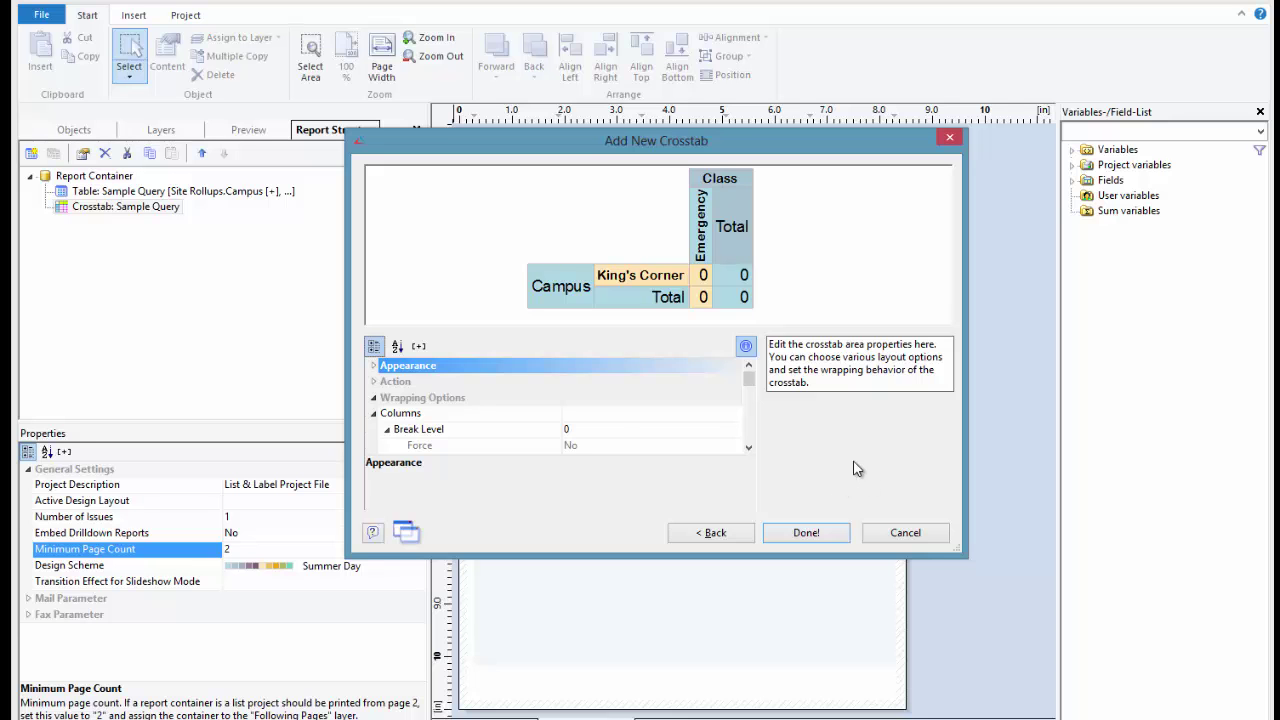
pyautogui.click(607, 427)
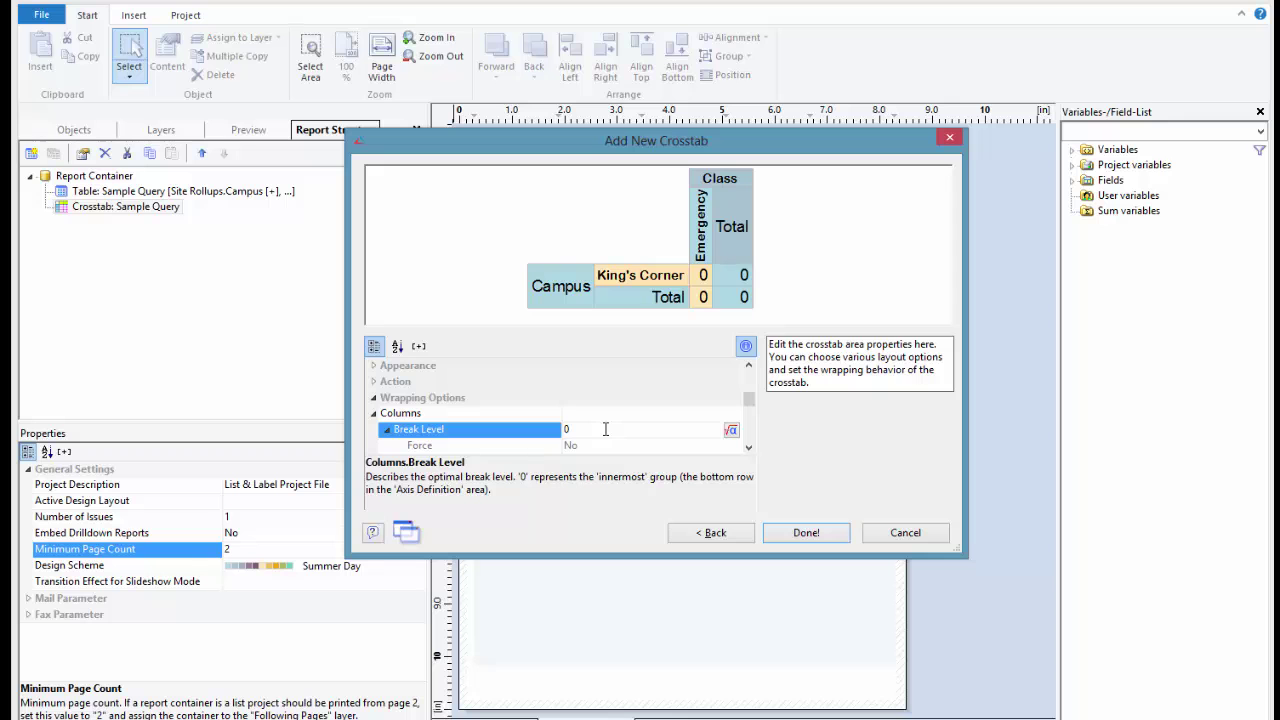
pyautogui.write('1')
pyautogui.press('Return')
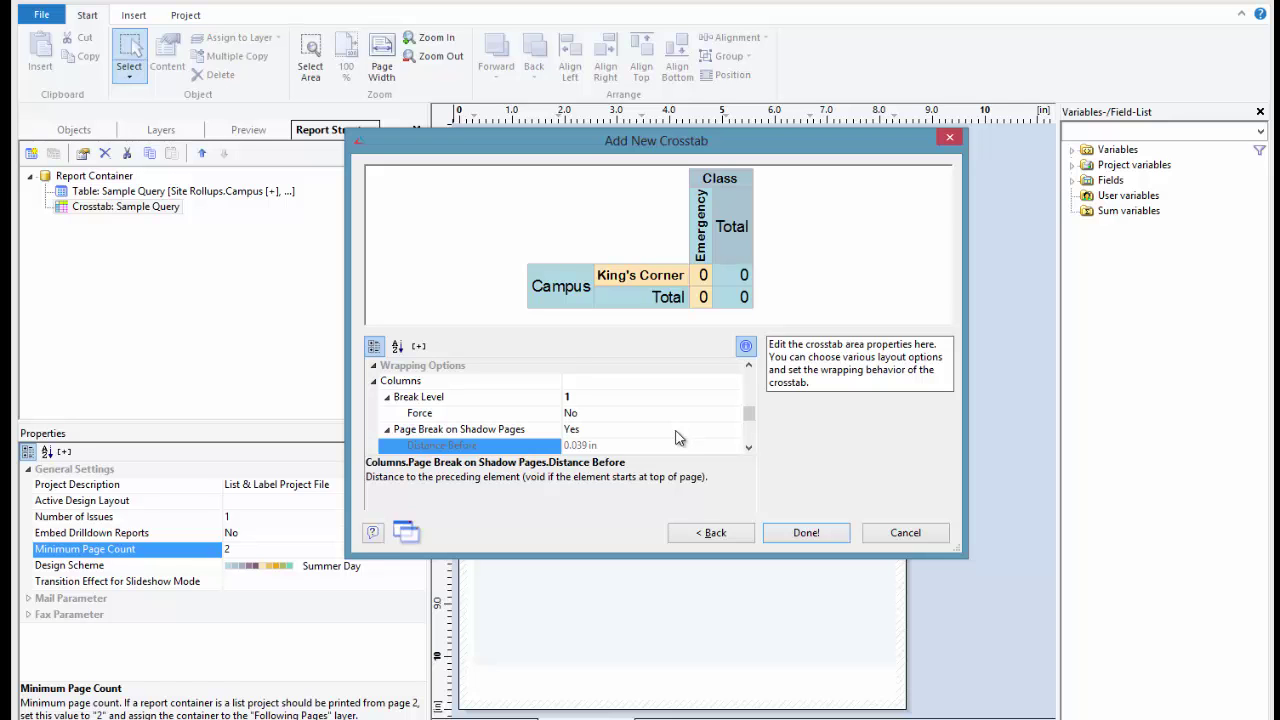
# Enable page breaks on shadow pages, set column Repeat Labels to True, and place the crosstab in the report
pyautogui.click(677, 430)
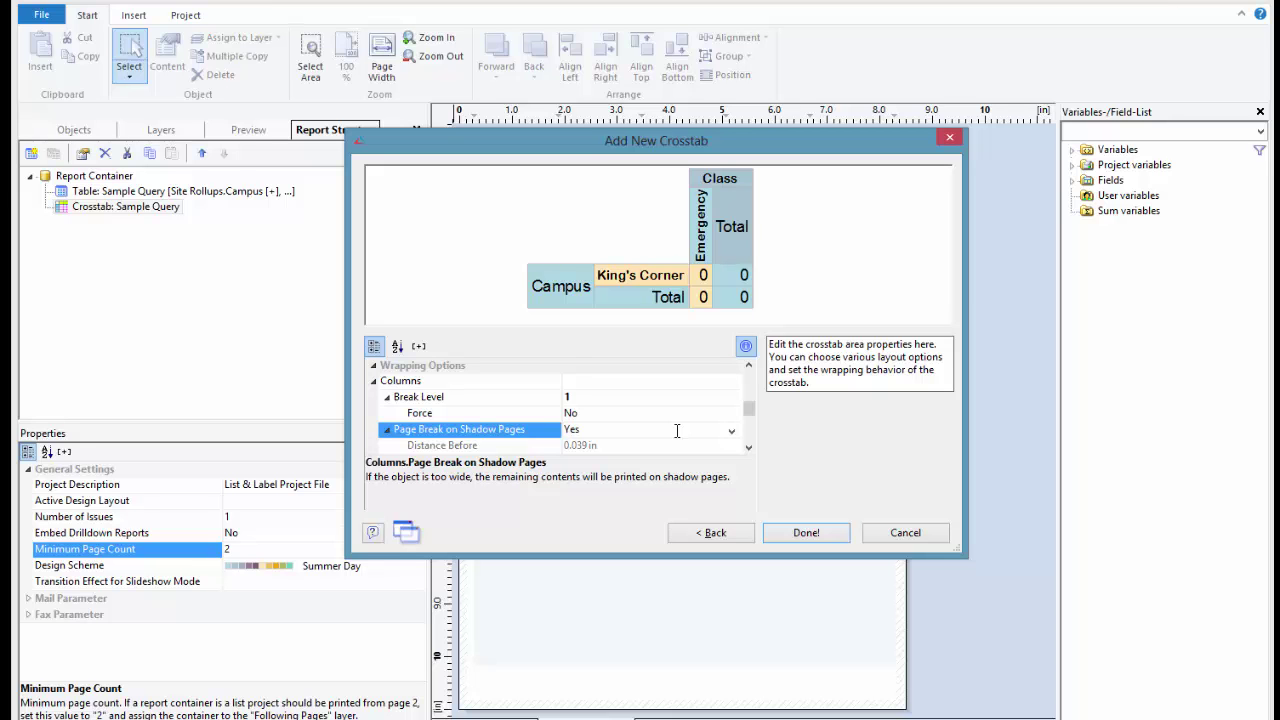
pyautogui.click(749, 448)
pyautogui.click(751, 451)
pyautogui.click(751, 451)
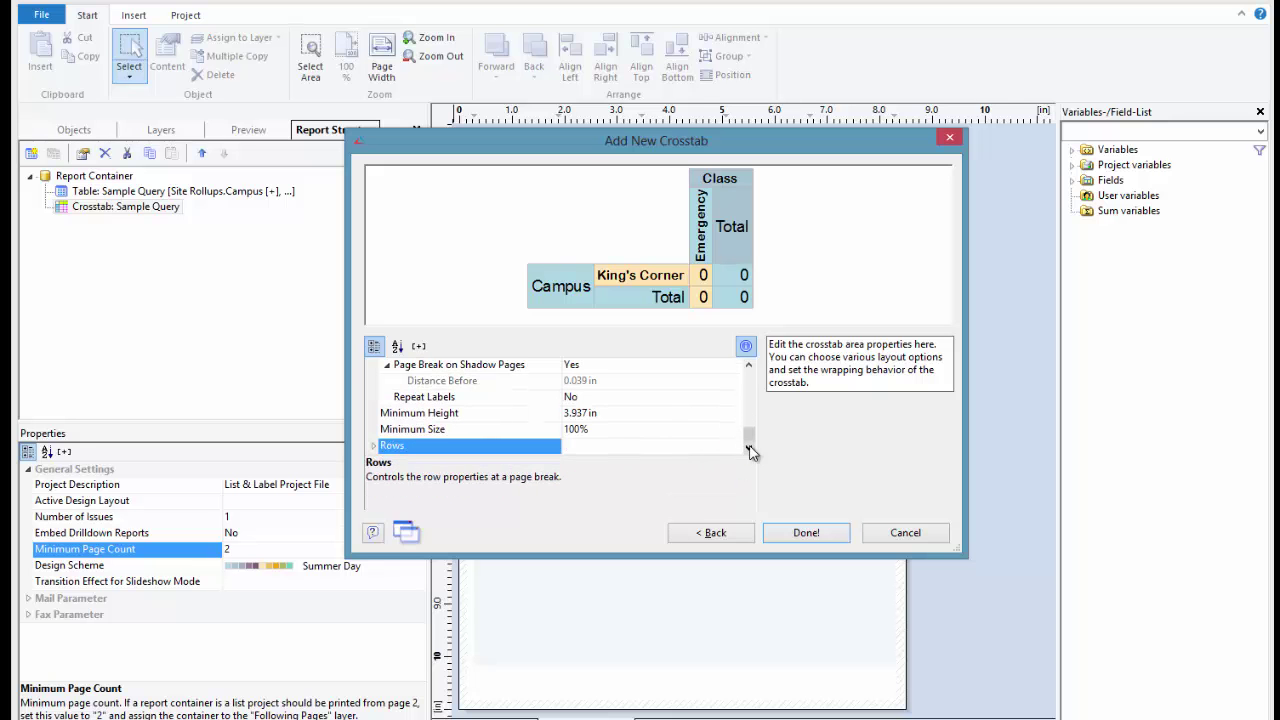
pyautogui.click(681, 398)
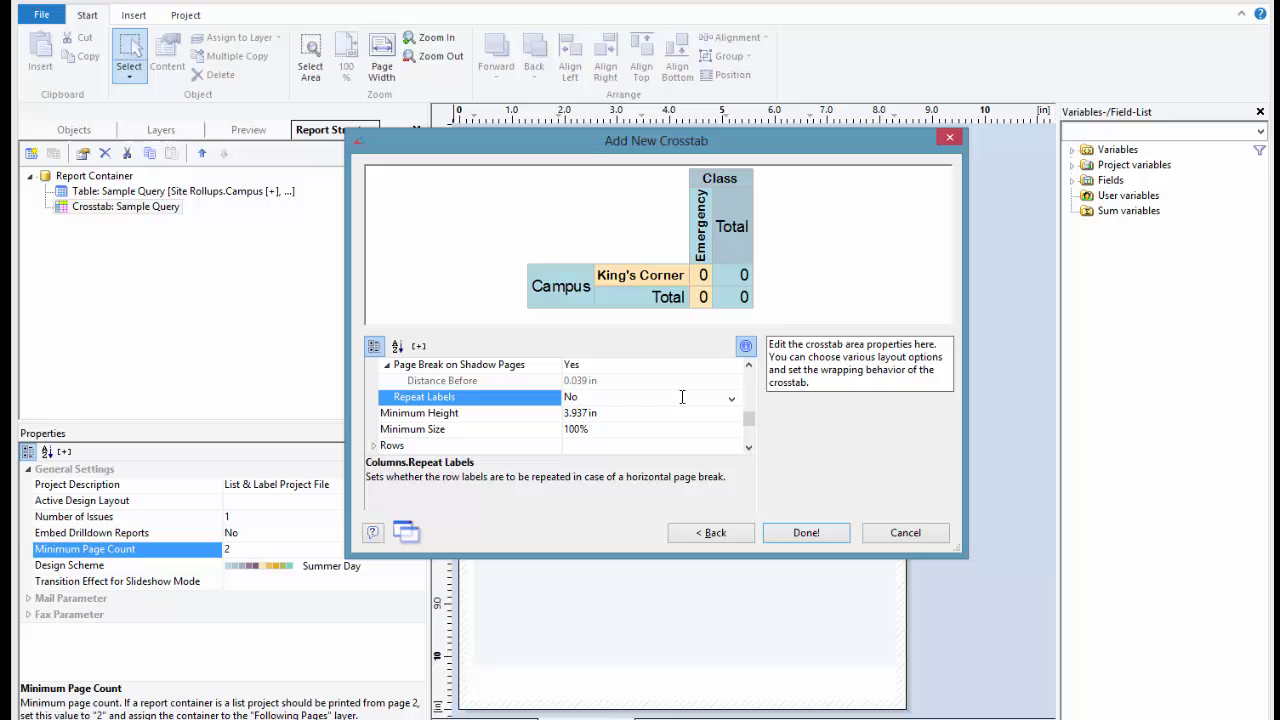
pyautogui.click(729, 400)
pyautogui.click(722, 425)
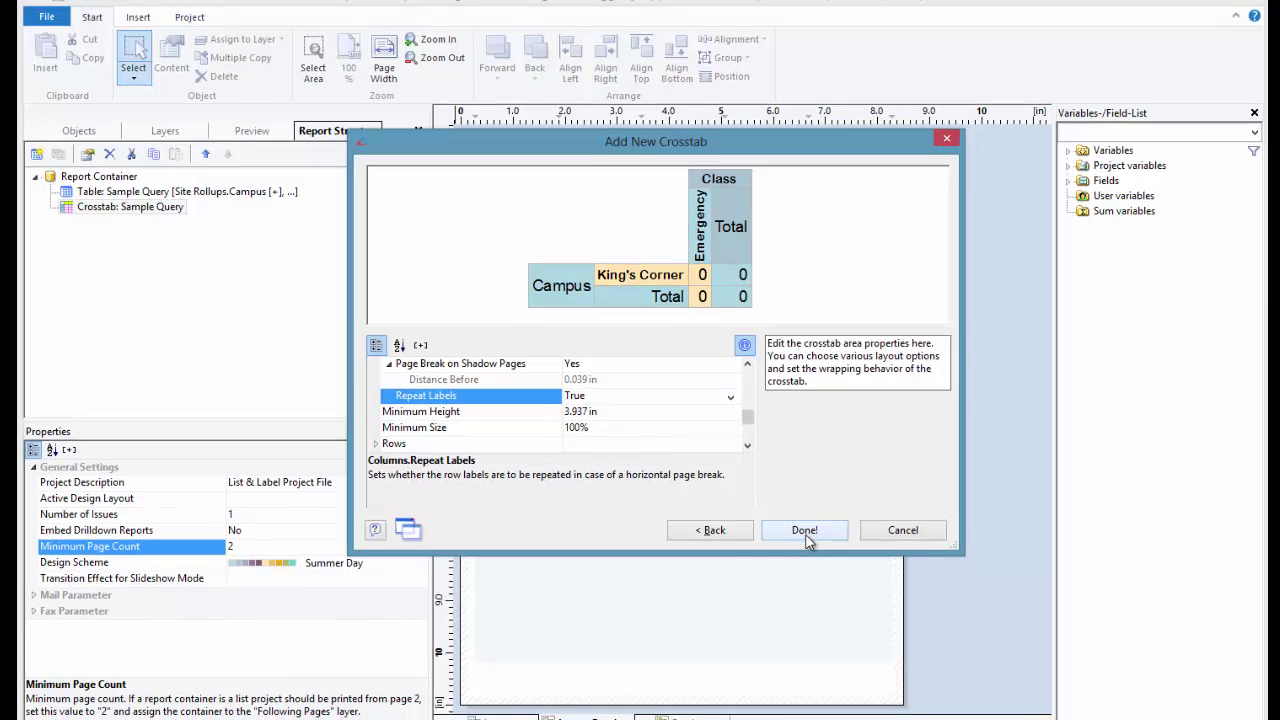
pyautogui.click(799, 521)
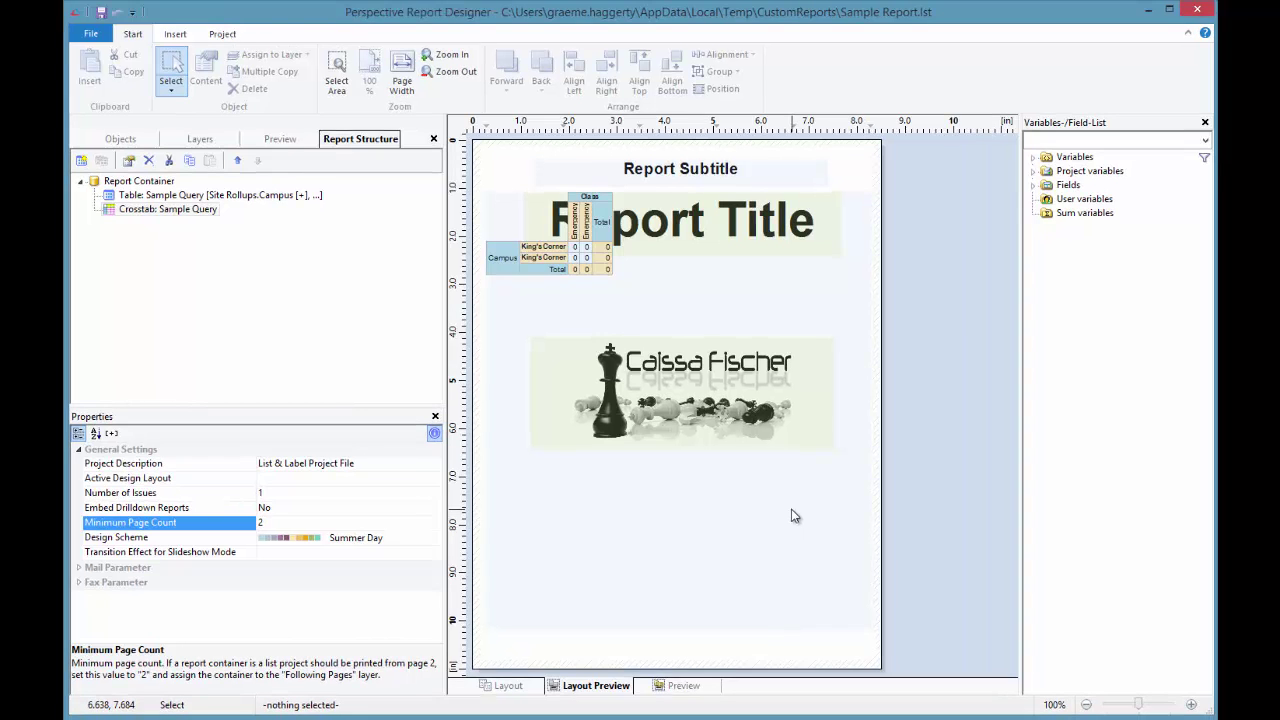
pyautogui.click(690, 688)
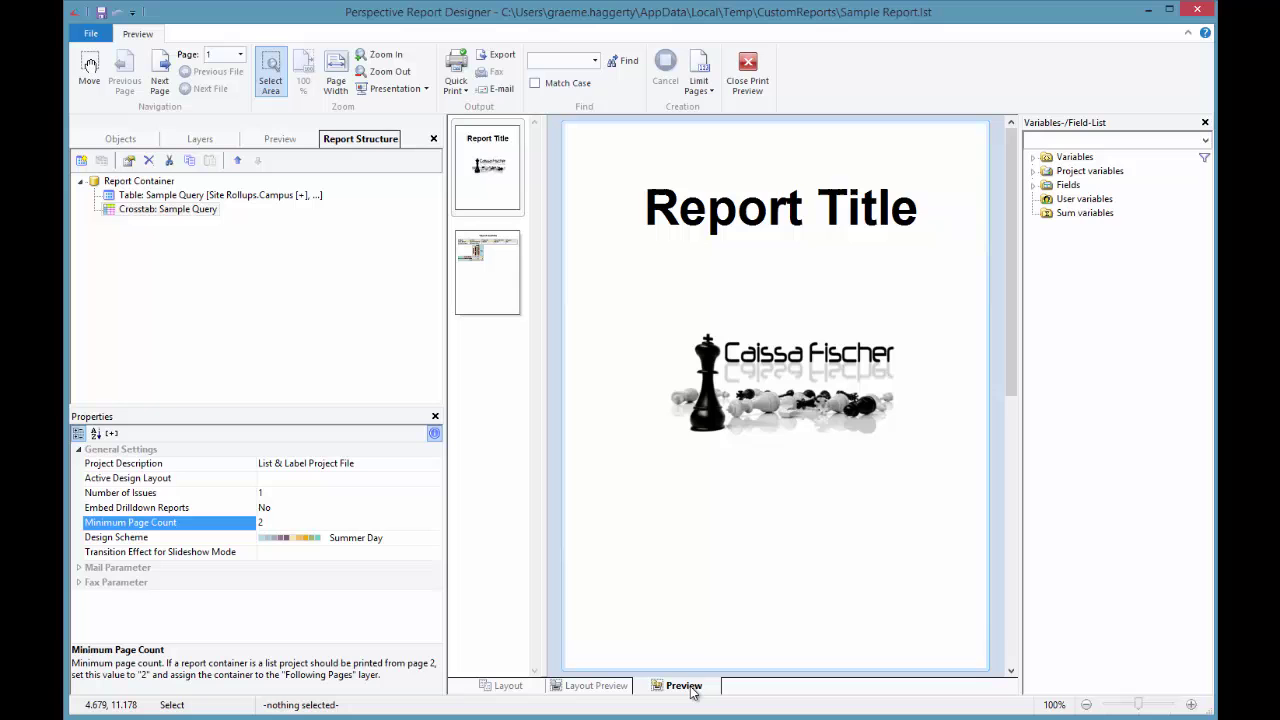
pyautogui.click(497, 277)
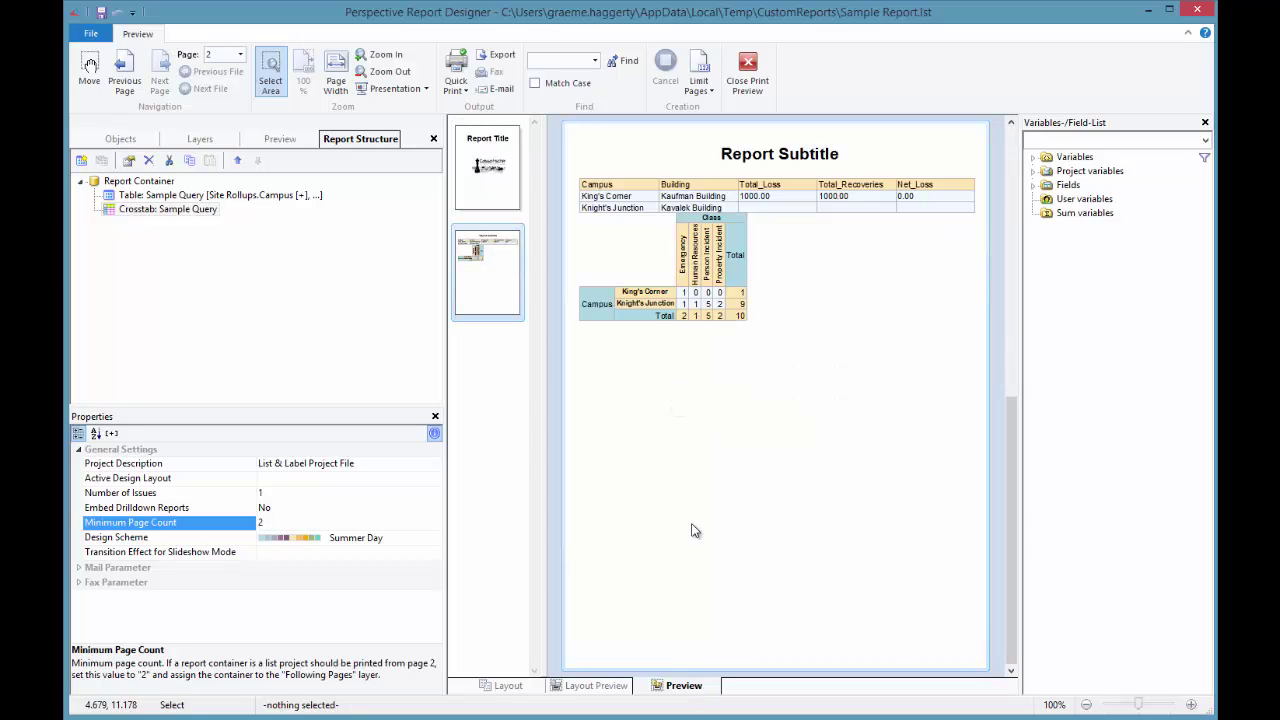
pyautogui.click(603, 686)
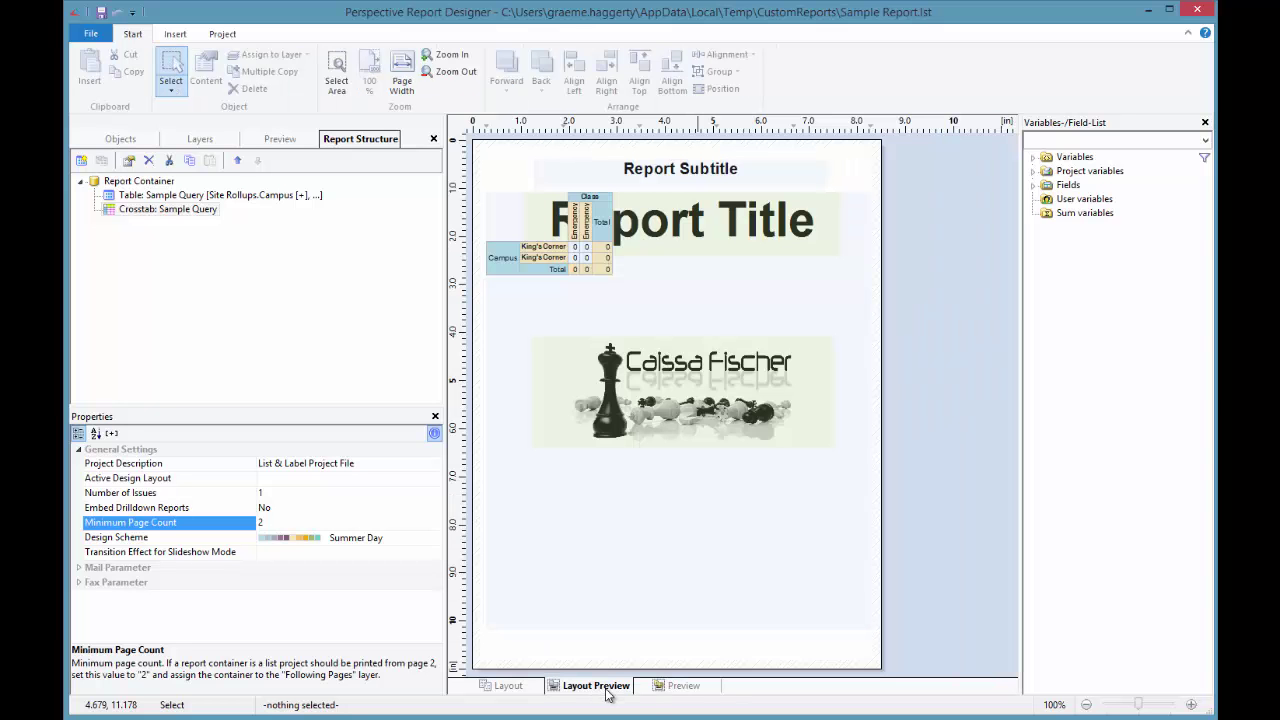
pyautogui.doubleClick(166, 212)
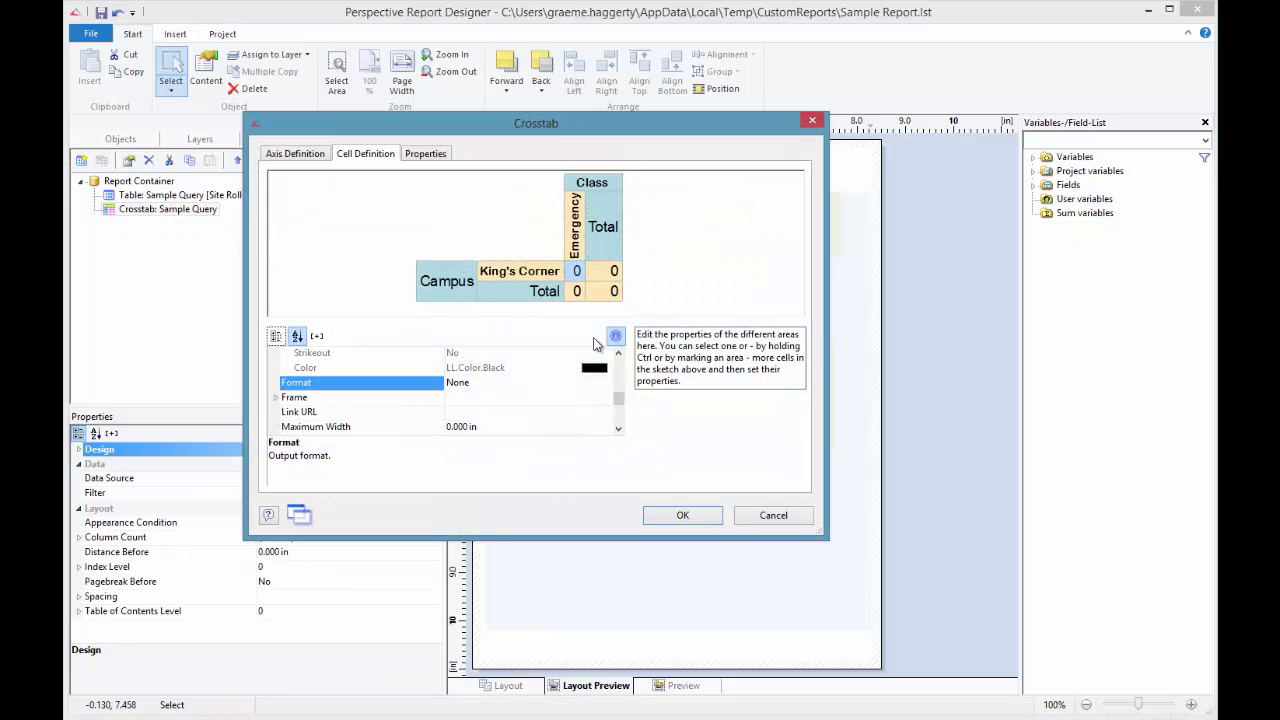
pyautogui.click(302, 157)
pyautogui.click(354, 158)
pyautogui.click(418, 157)
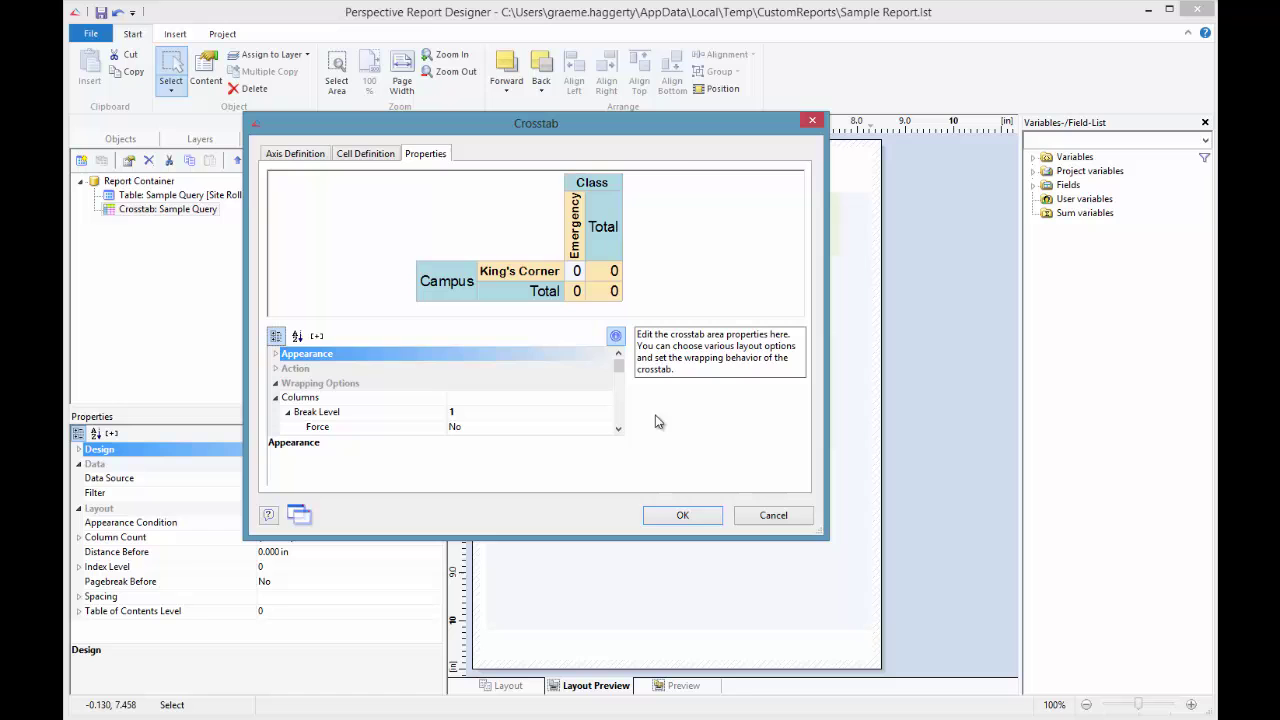
pyautogui.click(763, 517)
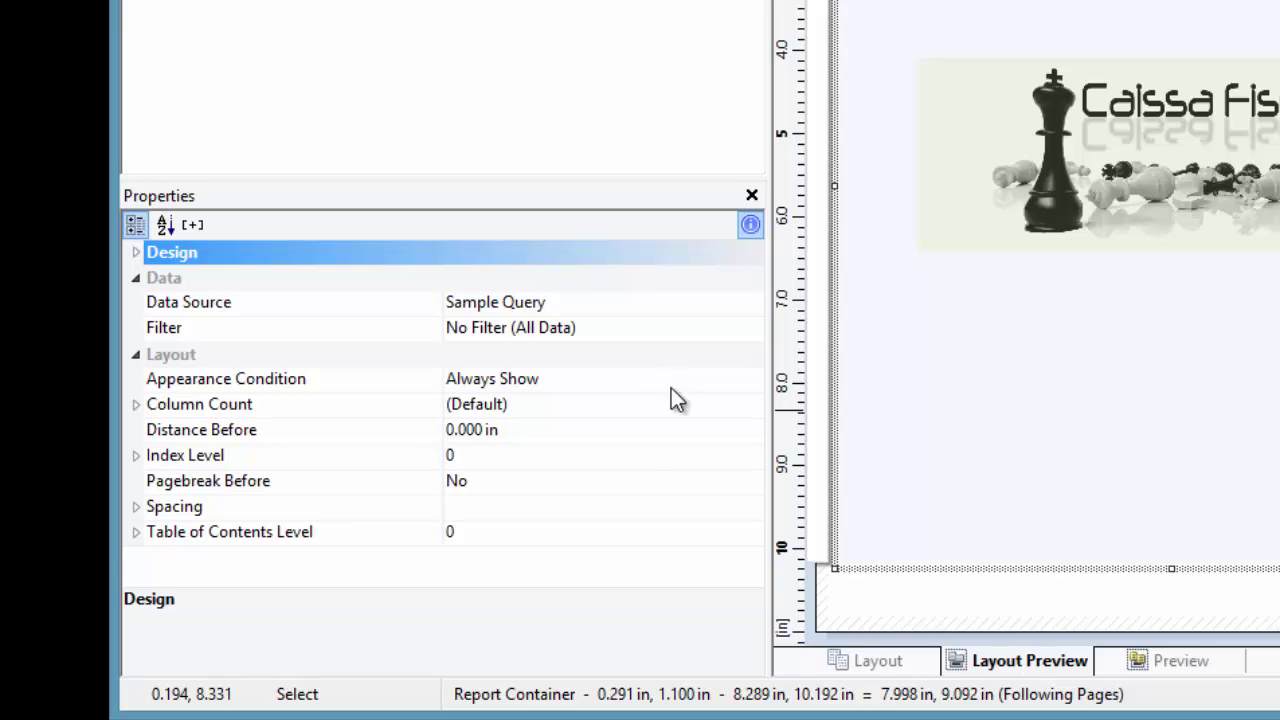
# Give the crosstab a Distance Before of 0.500 in and check the spacing in Preview
pyautogui.click(563, 480)
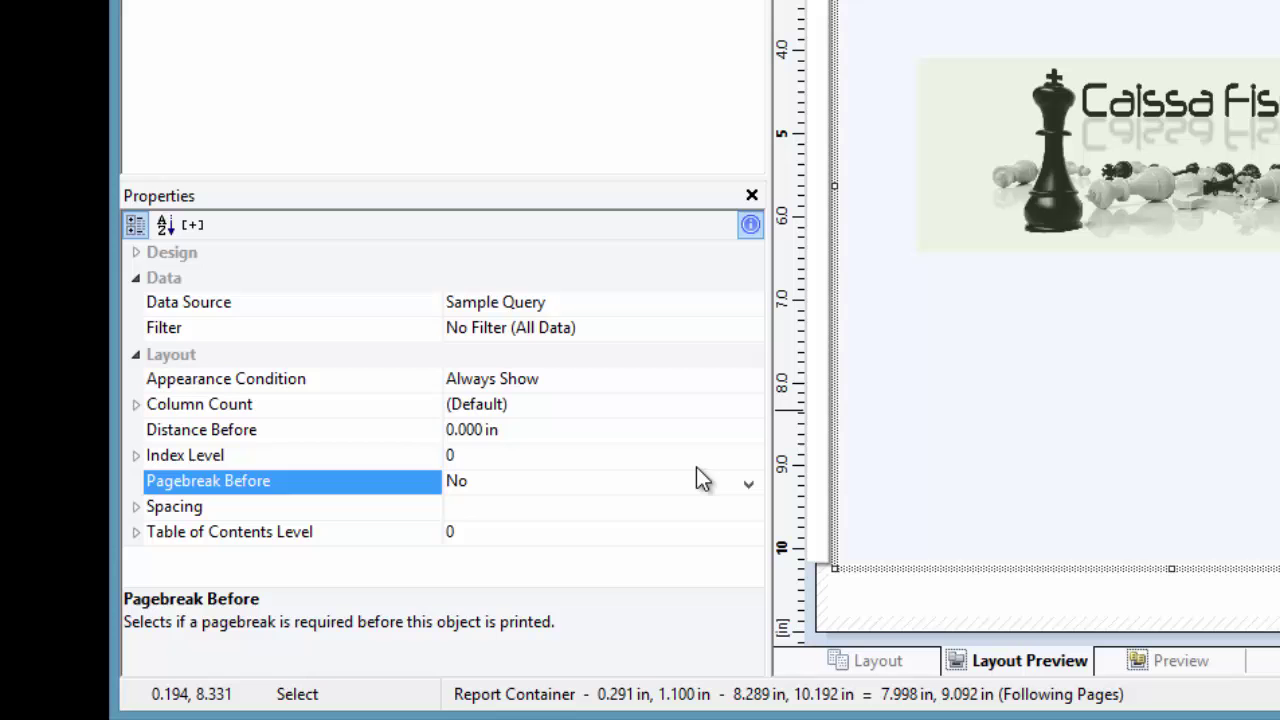
pyautogui.click(556, 428)
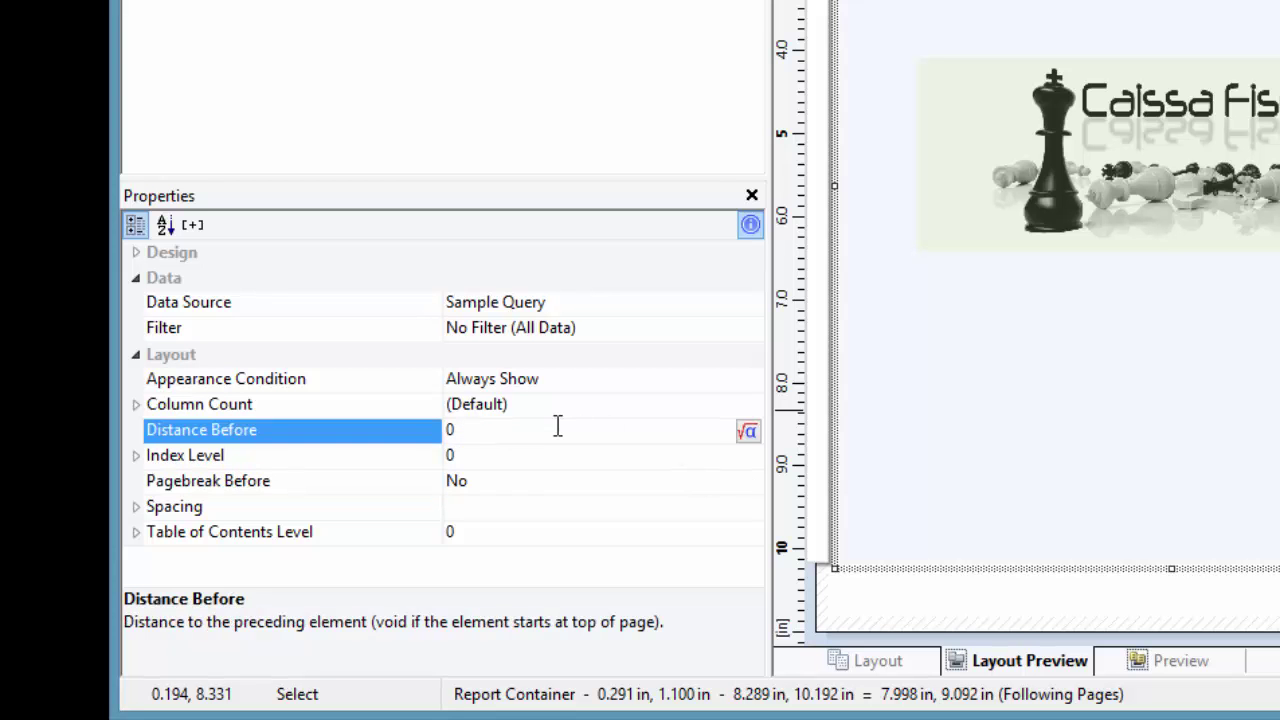
pyautogui.write('.5')
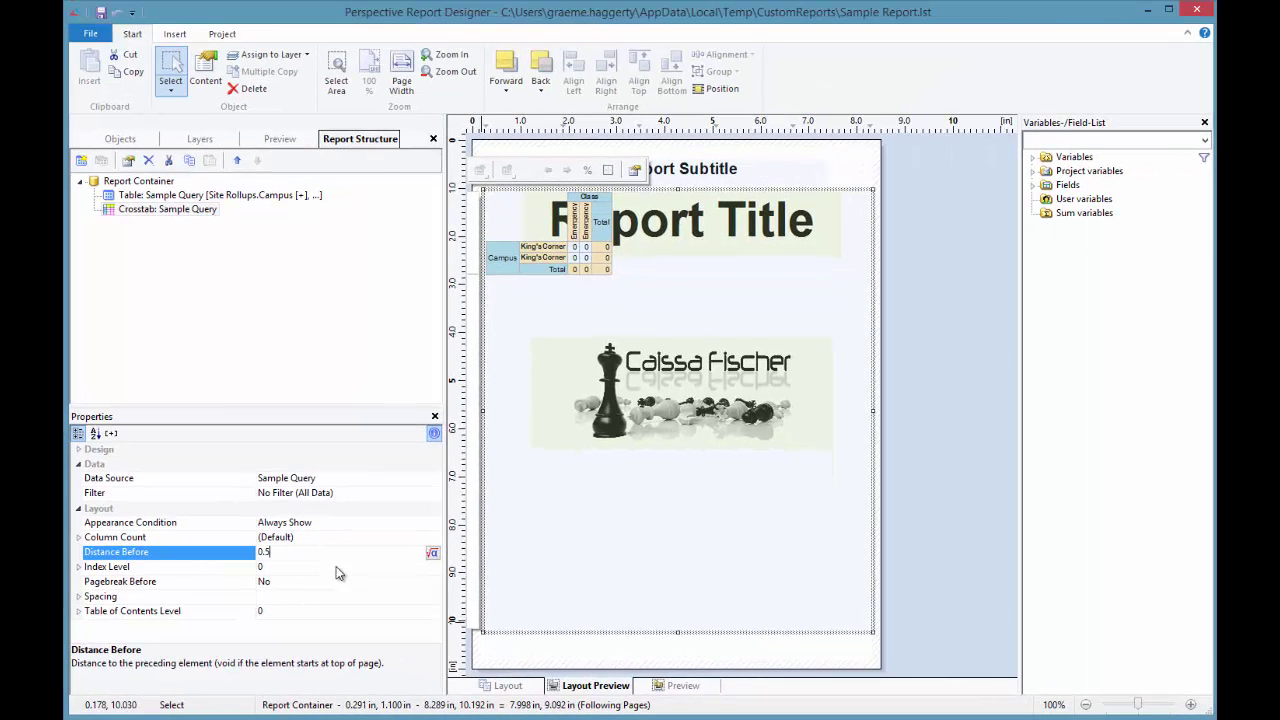
pyautogui.click(336, 566)
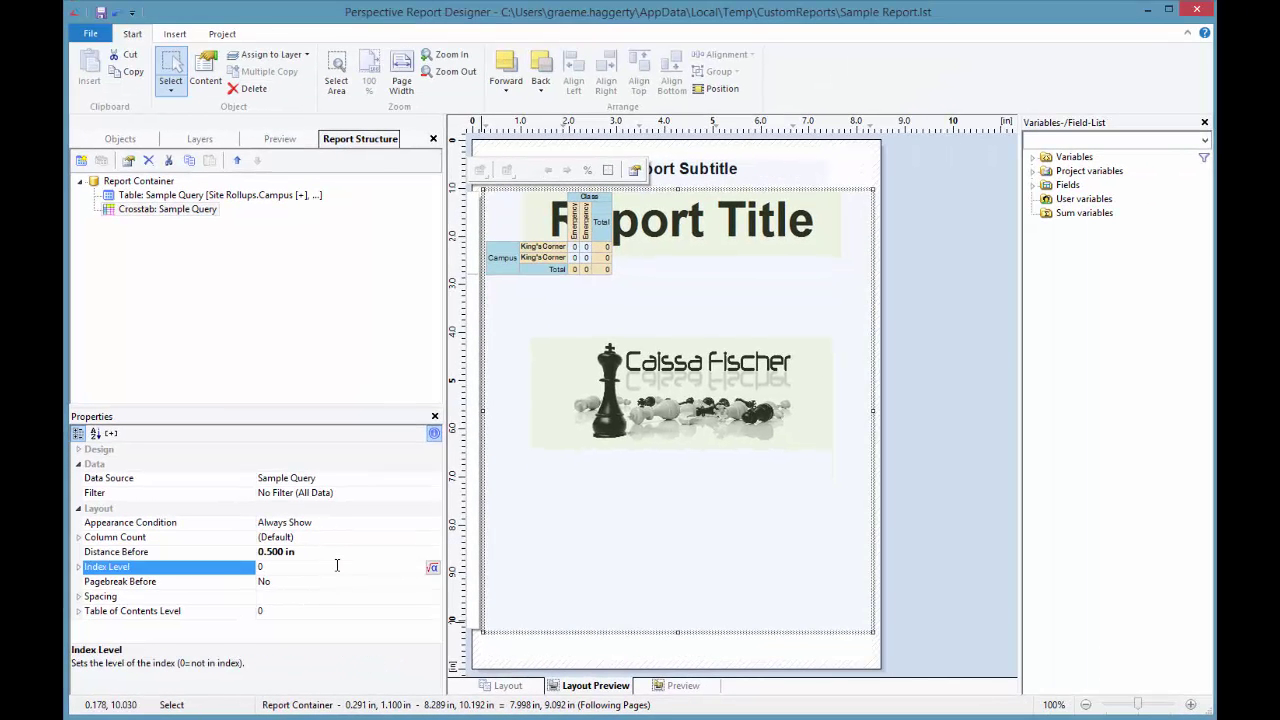
pyautogui.click(667, 690)
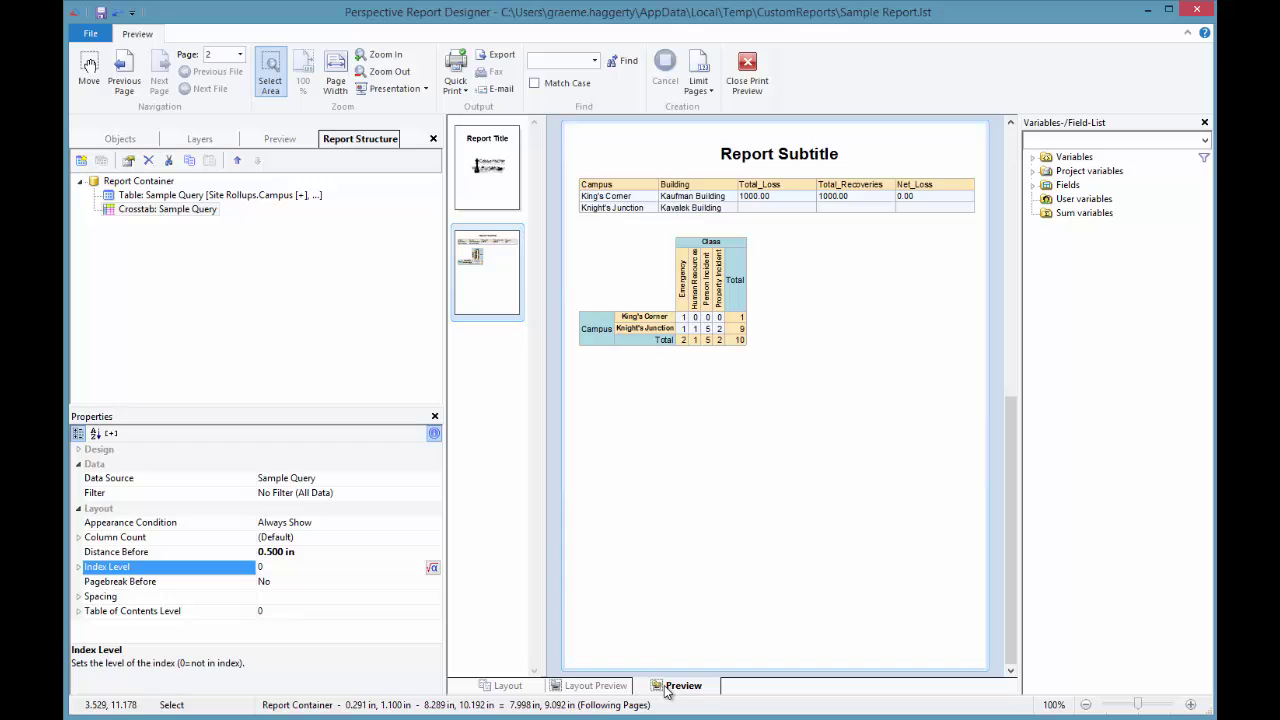
pyautogui.click(600, 688)
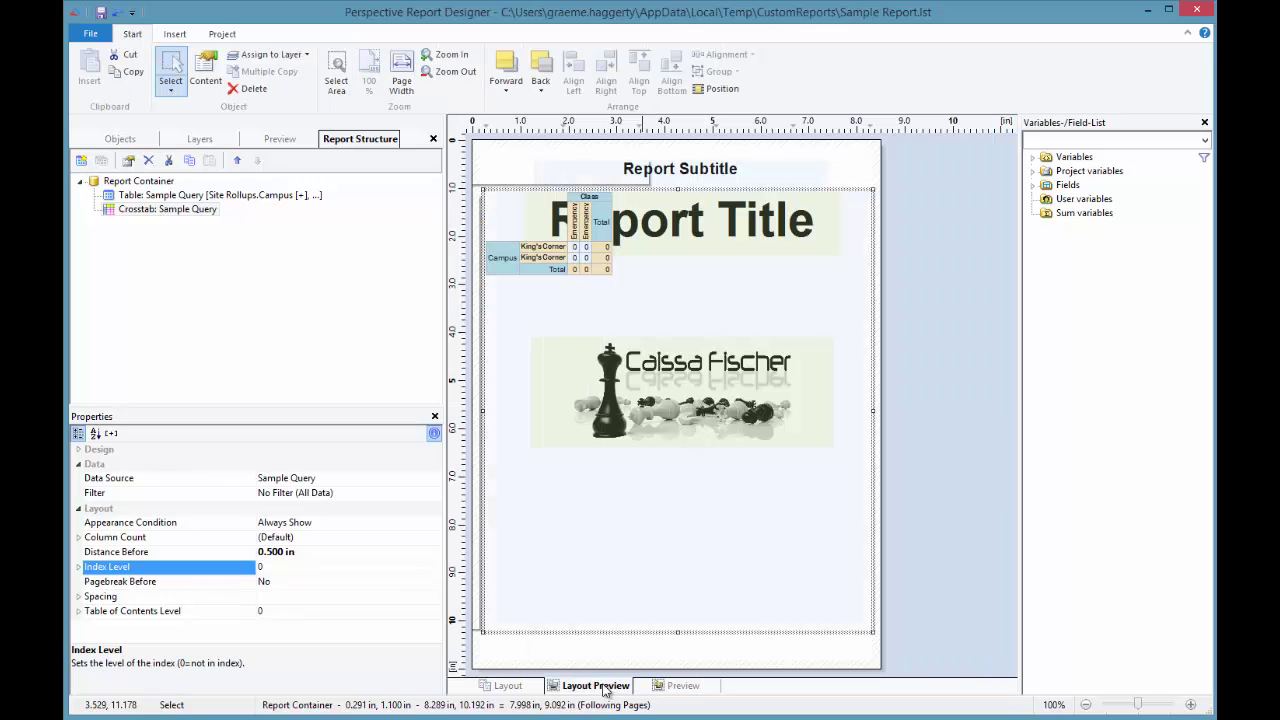